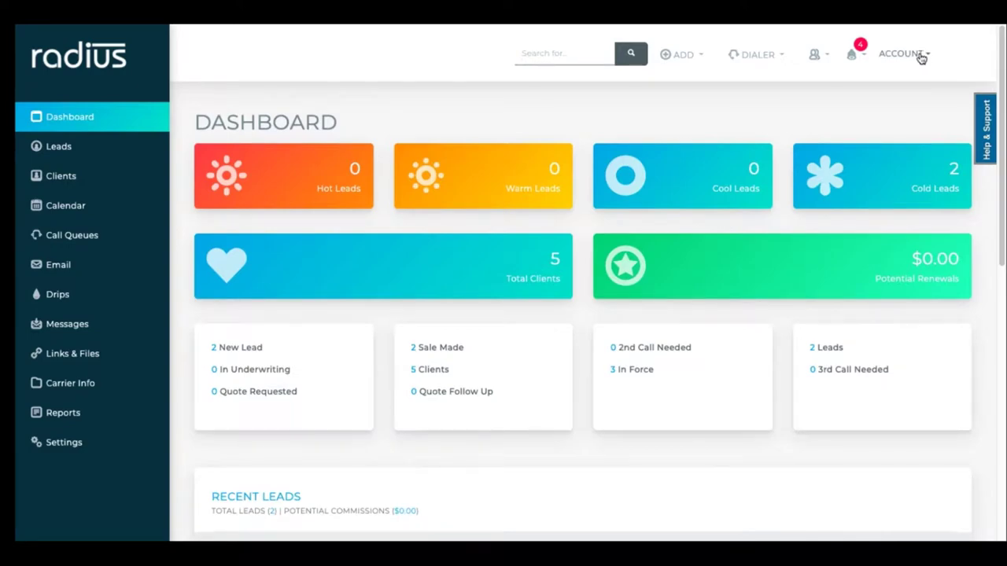
# Set Main Office as the outgoing caller ID in My Information's Caller ID settings
pyautogui.click(921, 57)
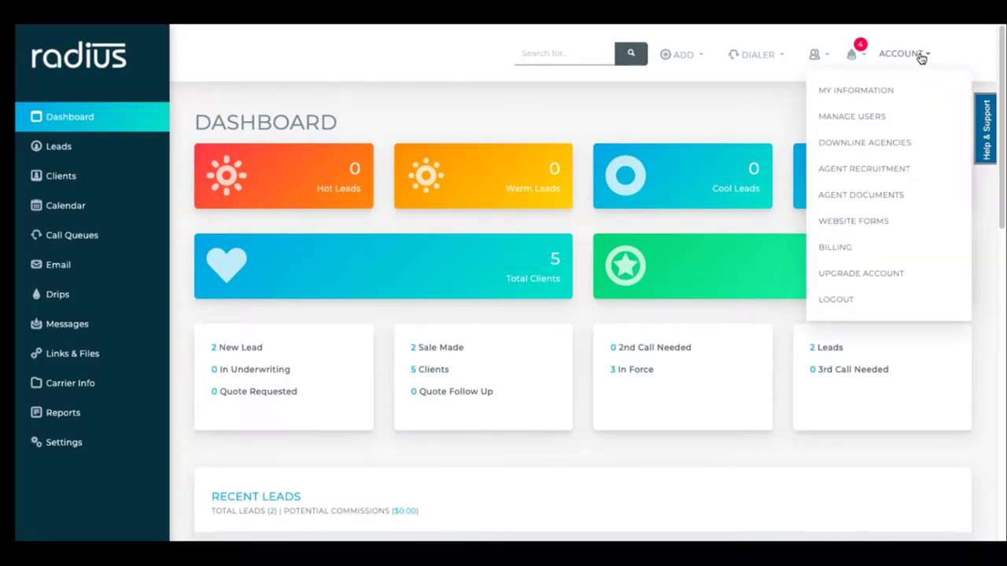
pyautogui.click(879, 95)
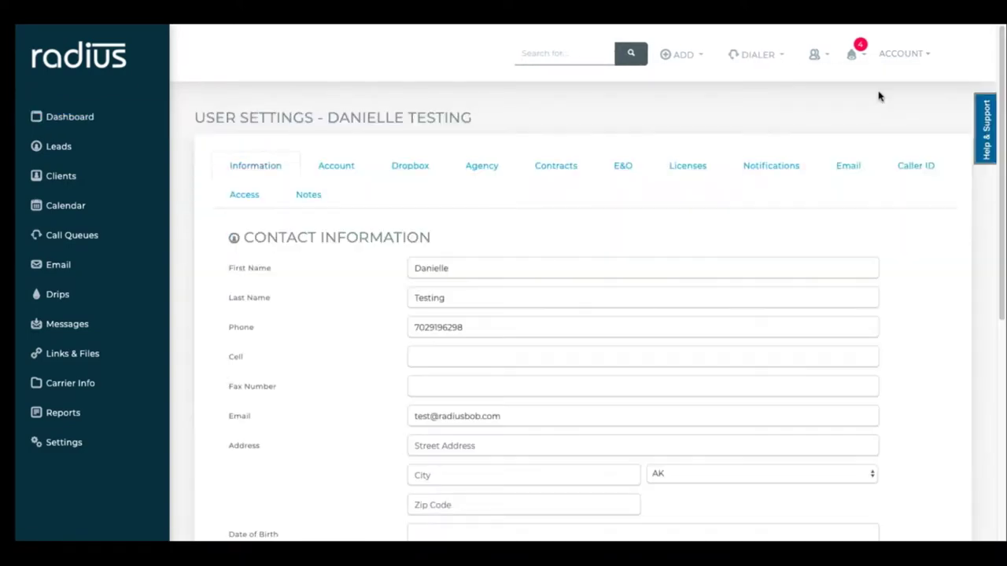
pyautogui.click(916, 166)
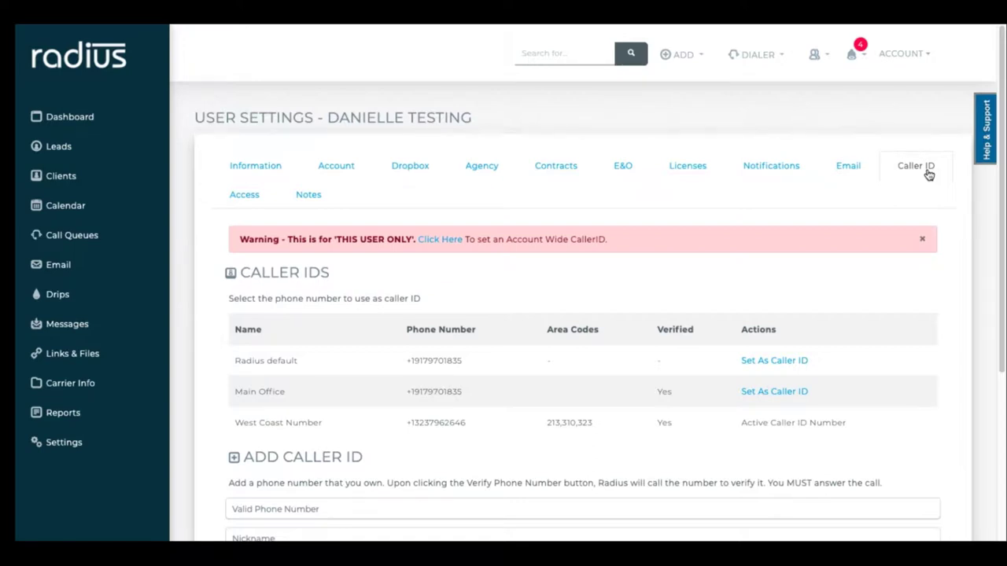
pyautogui.click(777, 394)
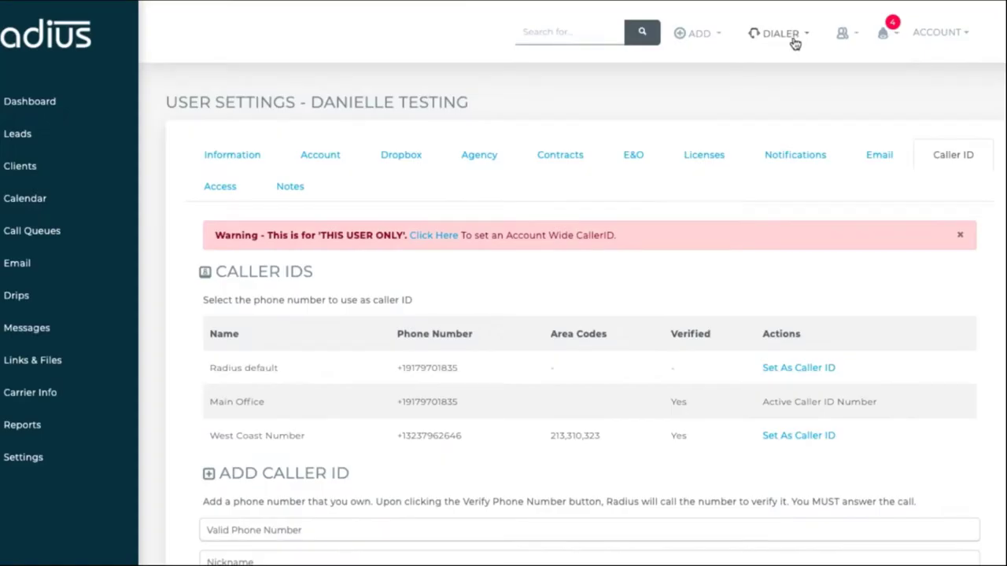
pyautogui.click(793, 40)
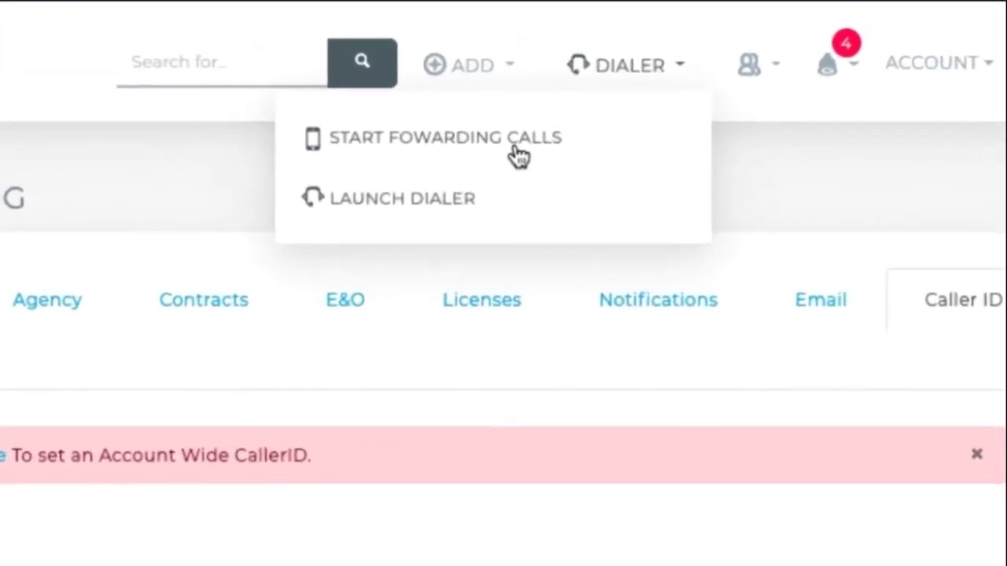
# Start forwarding calls, launch the dialer, and scroll down to the Recent Leads table
pyautogui.click(570, 129)
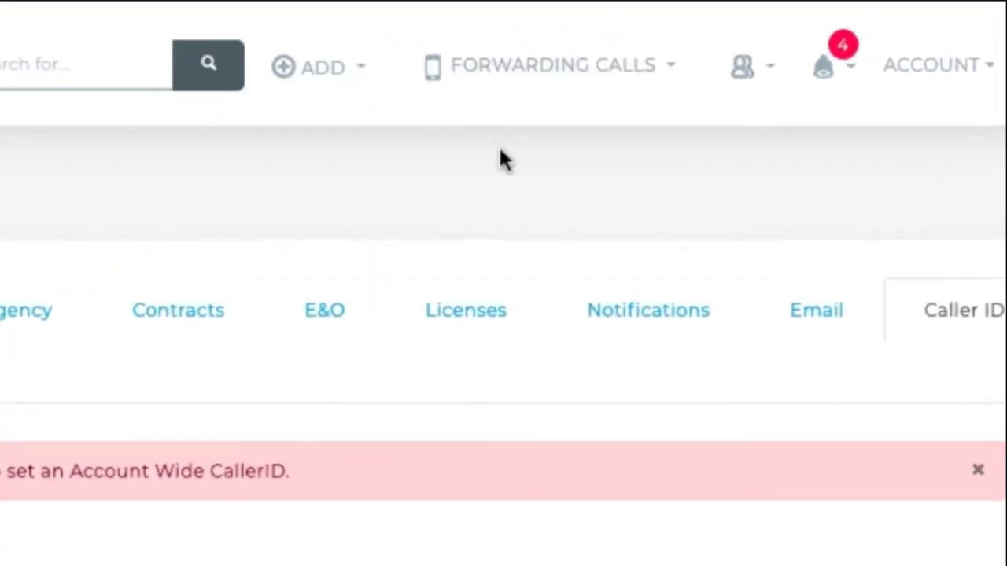
pyautogui.click(581, 79)
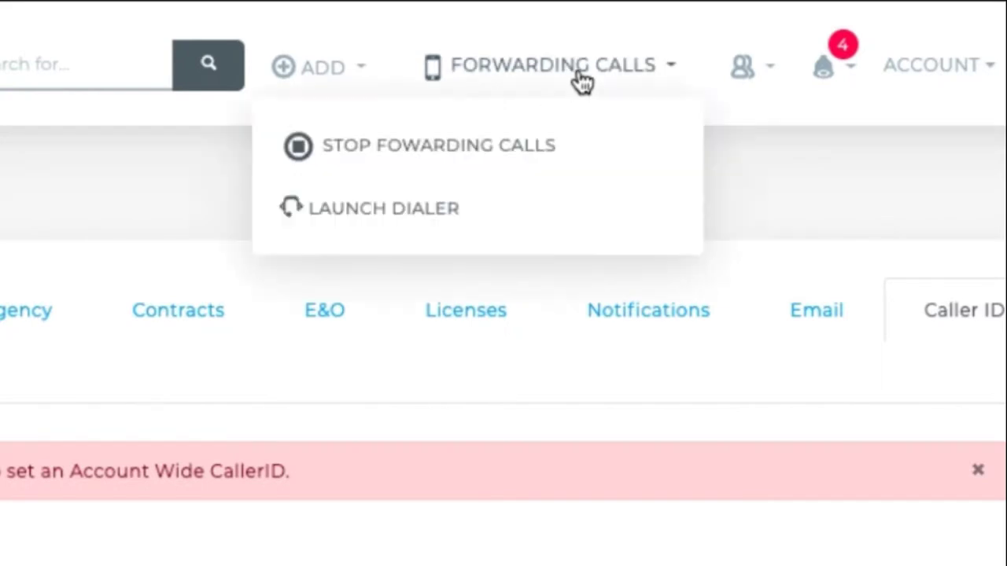
pyautogui.click(299, 157)
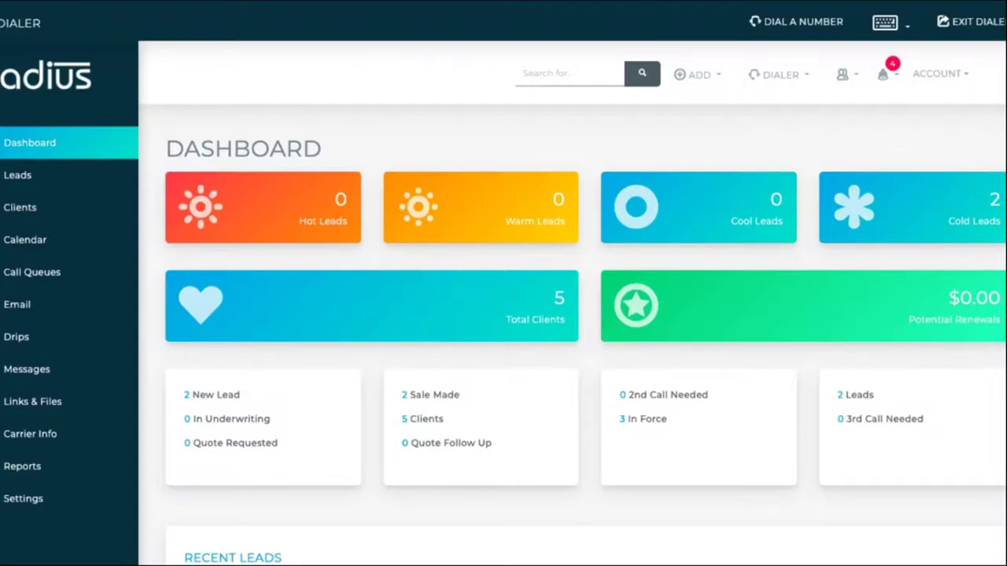
pyautogui.scroll(-1, 573, 306)
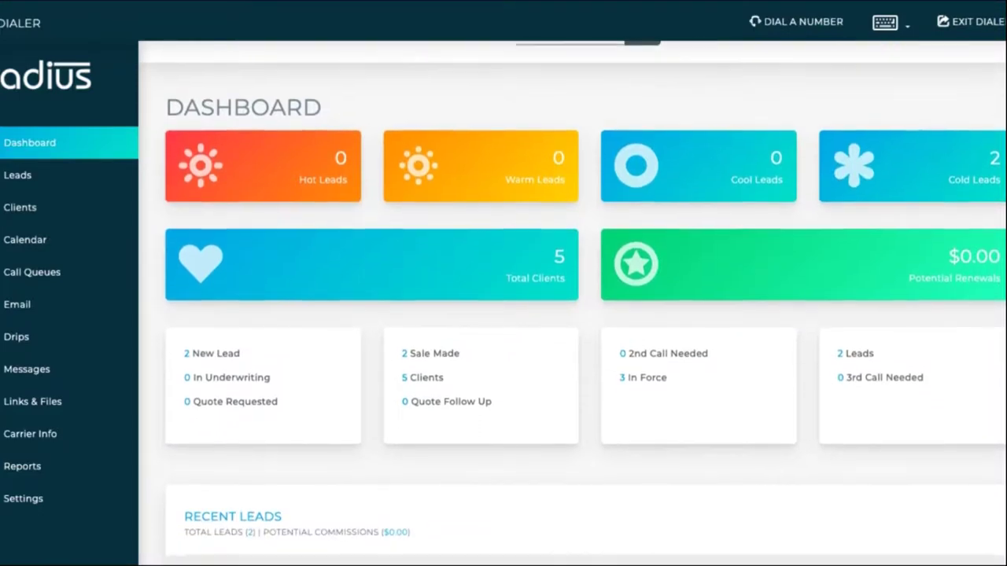
pyautogui.scroll(-2, 572, 303)
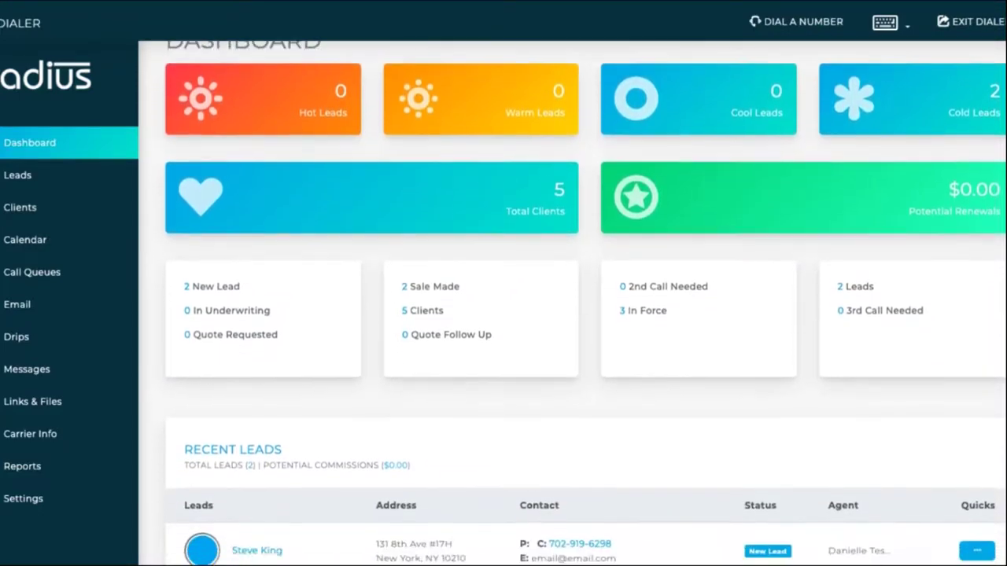
pyautogui.scroll(-2, 607, 270)
pyautogui.scroll(-2, 607, 270)
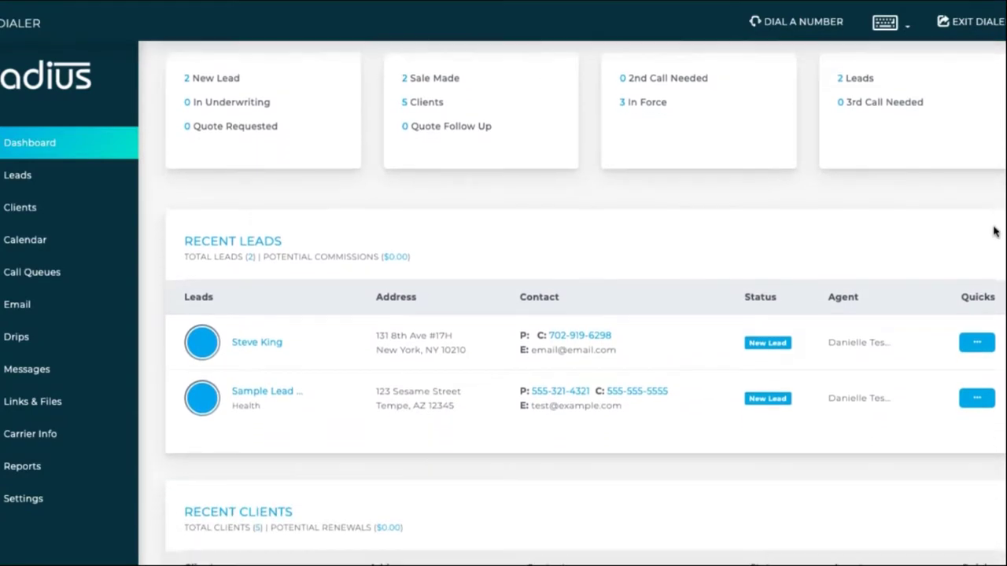
# Call the first recent lead's cell number with microphone access allowed, then redial from the lead page
pyautogui.click(607, 270)
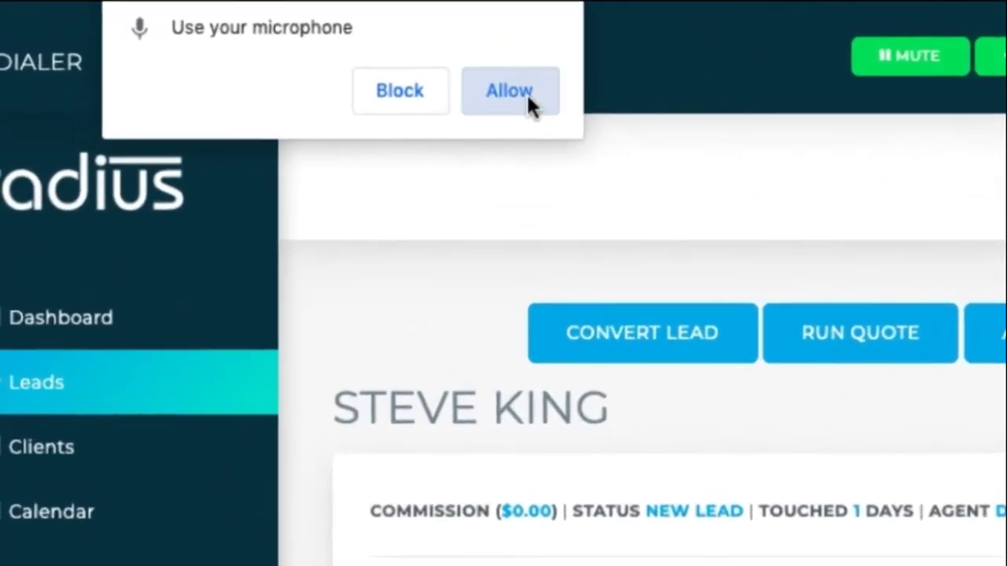
pyautogui.click(388, 73)
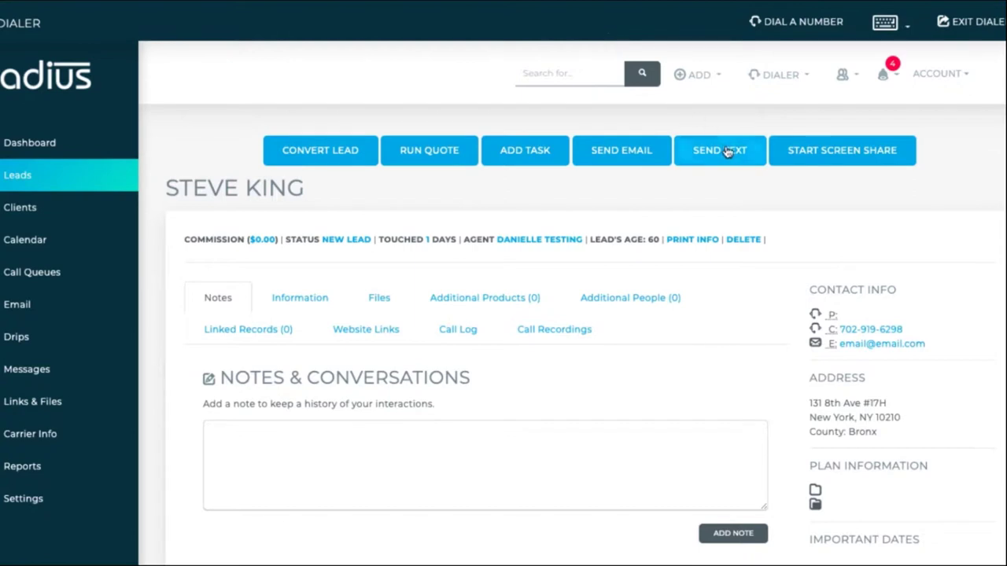
pyautogui.click(871, 330)
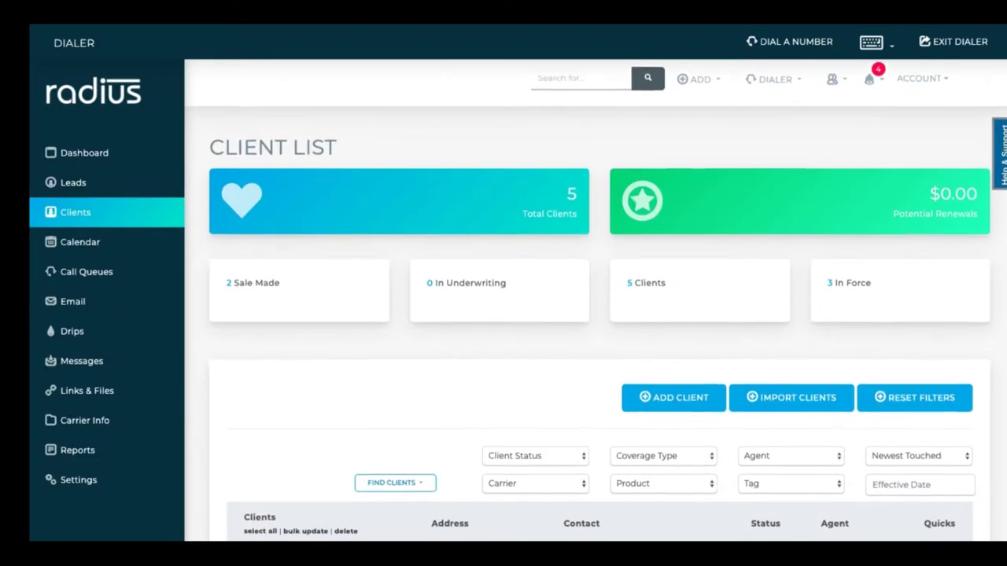
pyautogui.scroll(-3, 595, 303)
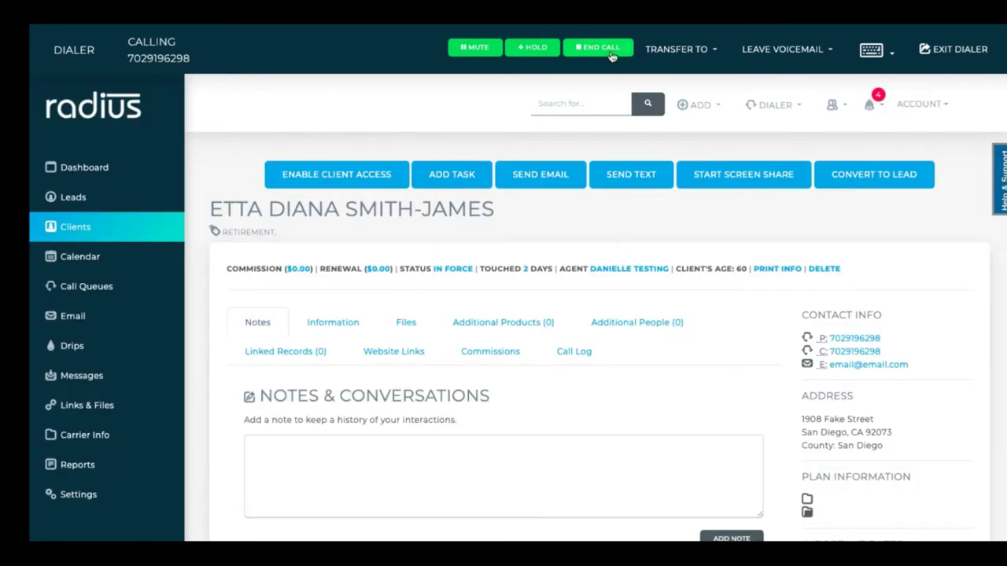
pyautogui.click(611, 53)
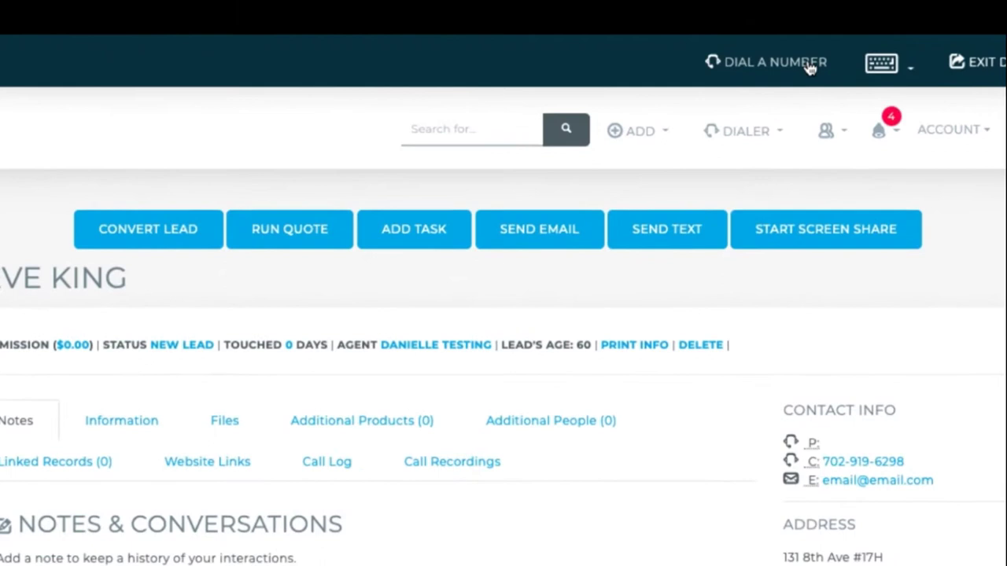
# Manually dial the lead's phone number, then end that call
pyautogui.click(819, 46)
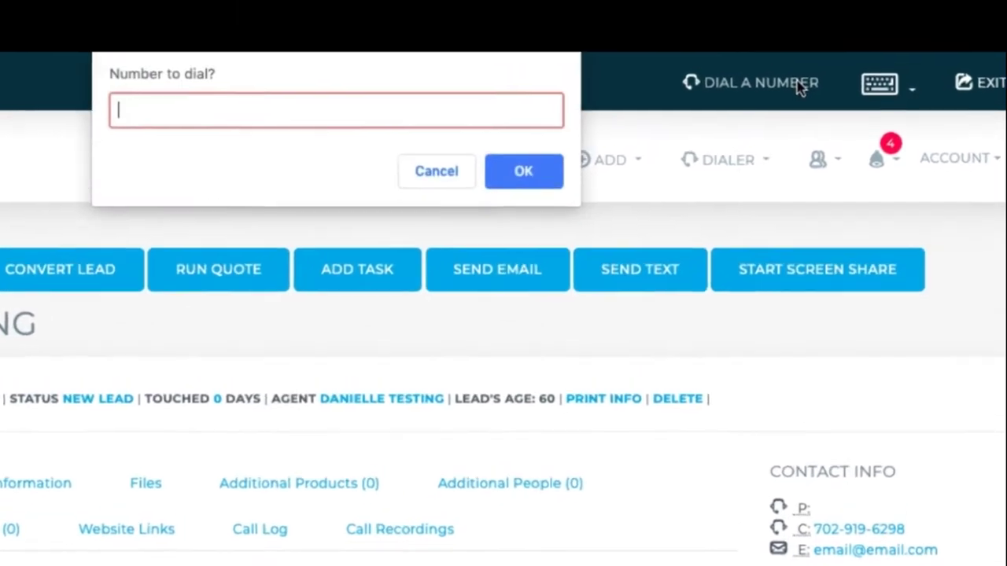
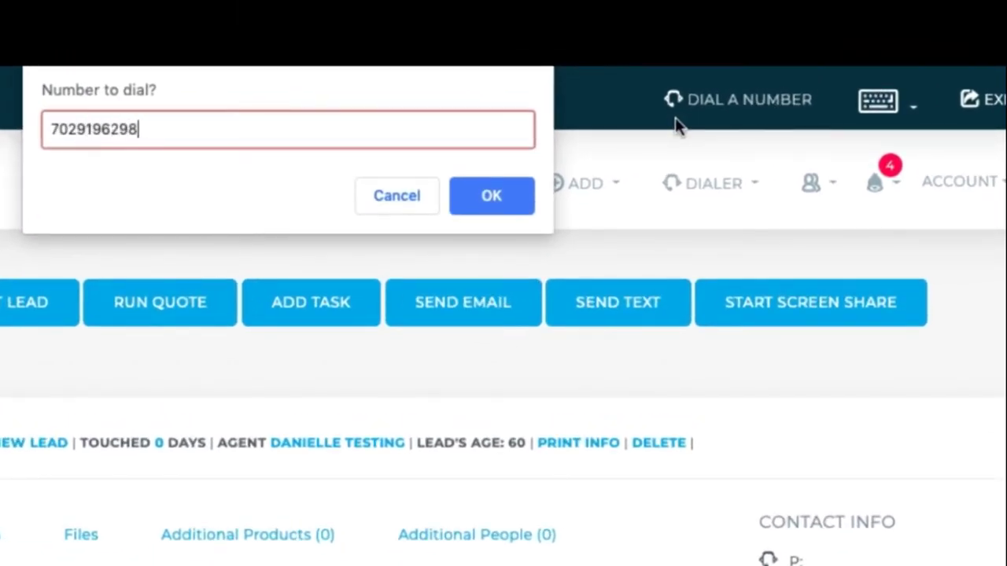
pyautogui.click(502, 197)
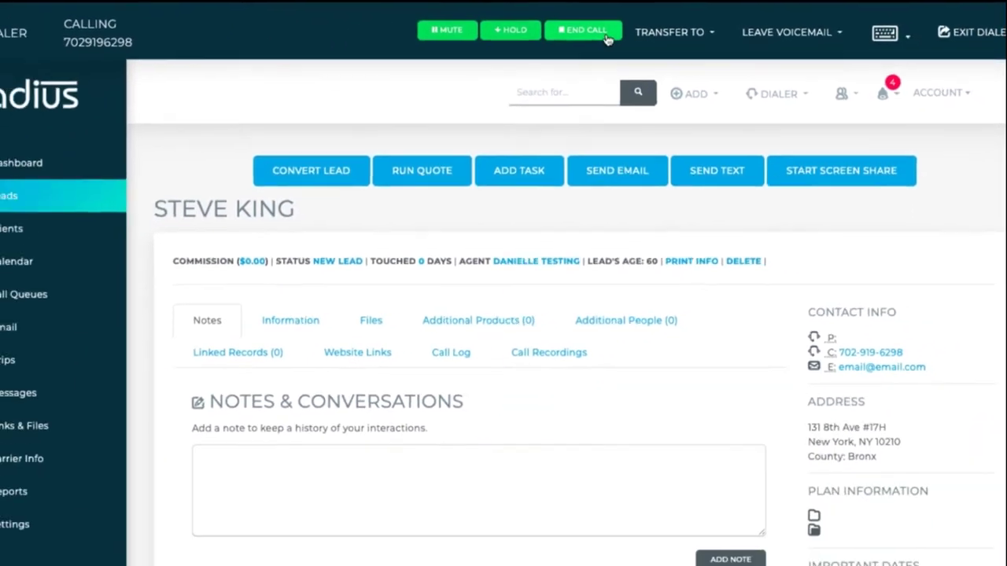
pyautogui.click(449, 91)
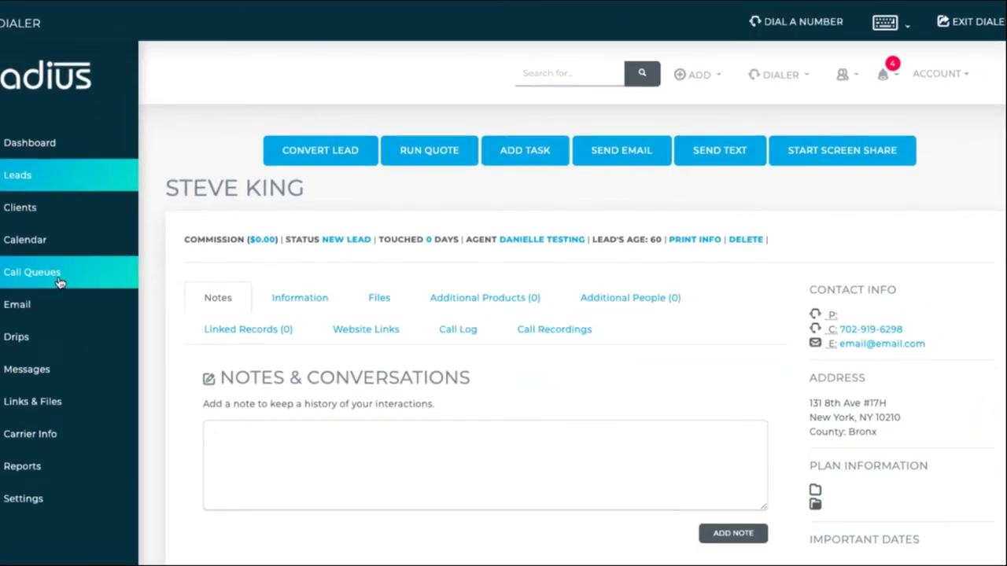
pyautogui.click(58, 279)
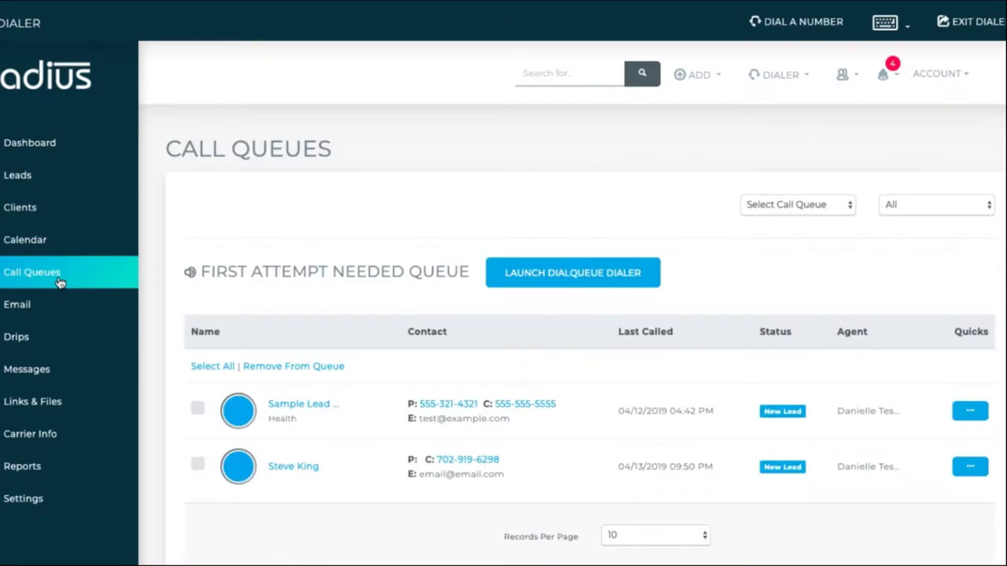
# Dial through the First Attempt Needed queue, end the call and advance to the next lead
pyautogui.click(571, 273)
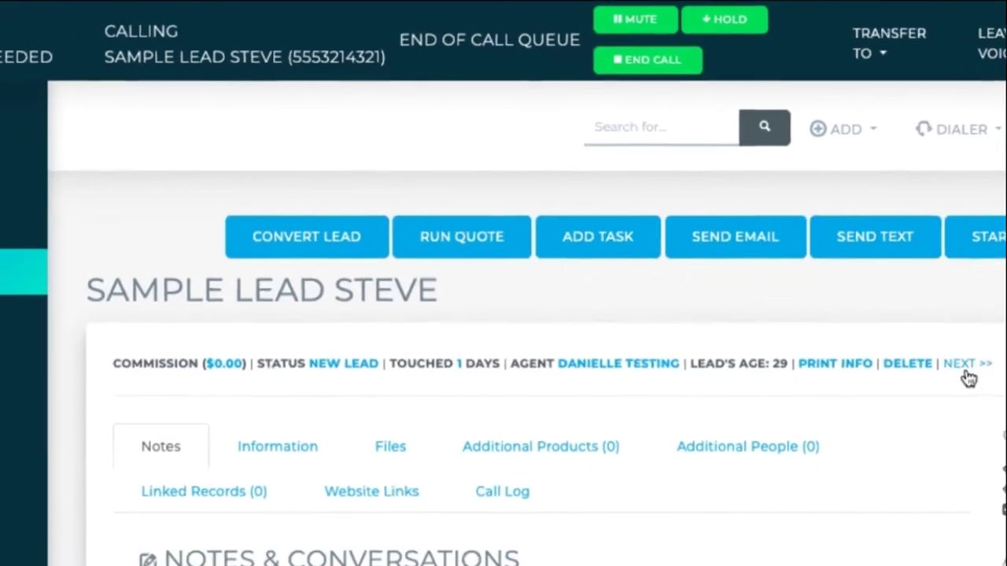
pyautogui.click(785, 266)
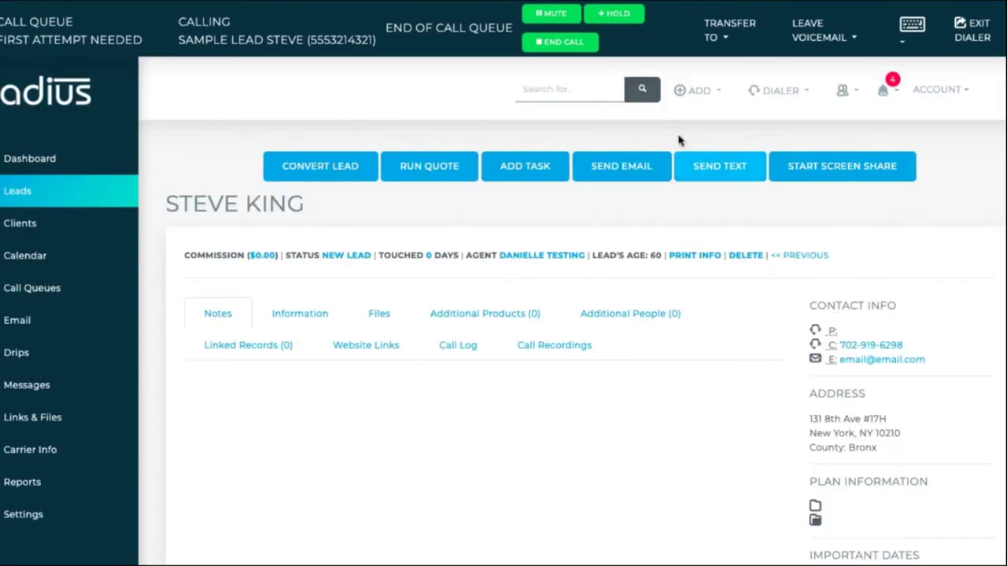
pyautogui.click(569, 46)
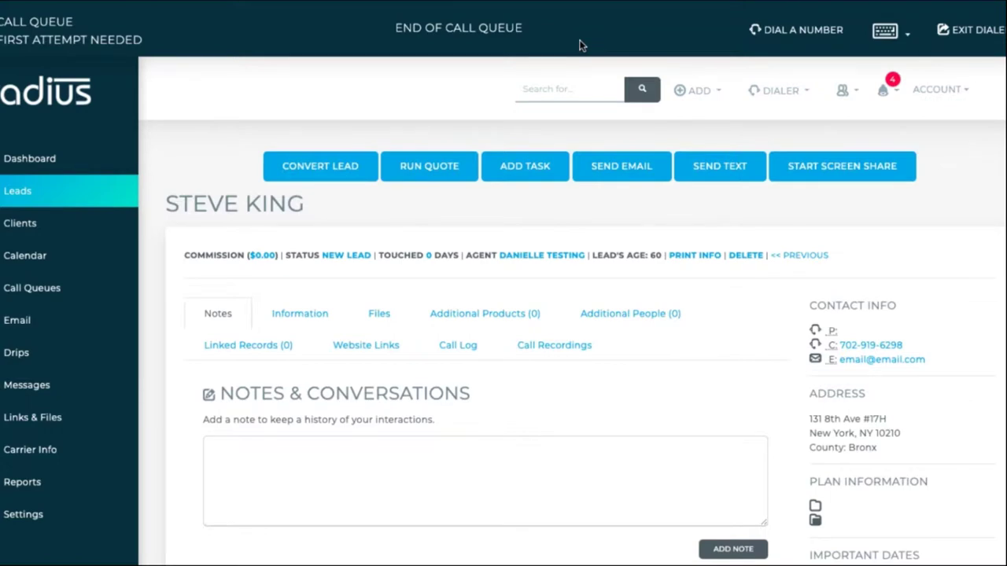
# Drop the Quote Follow Up VM Drop voicemail on the call and dismiss the success notice
pyautogui.click(787, 34)
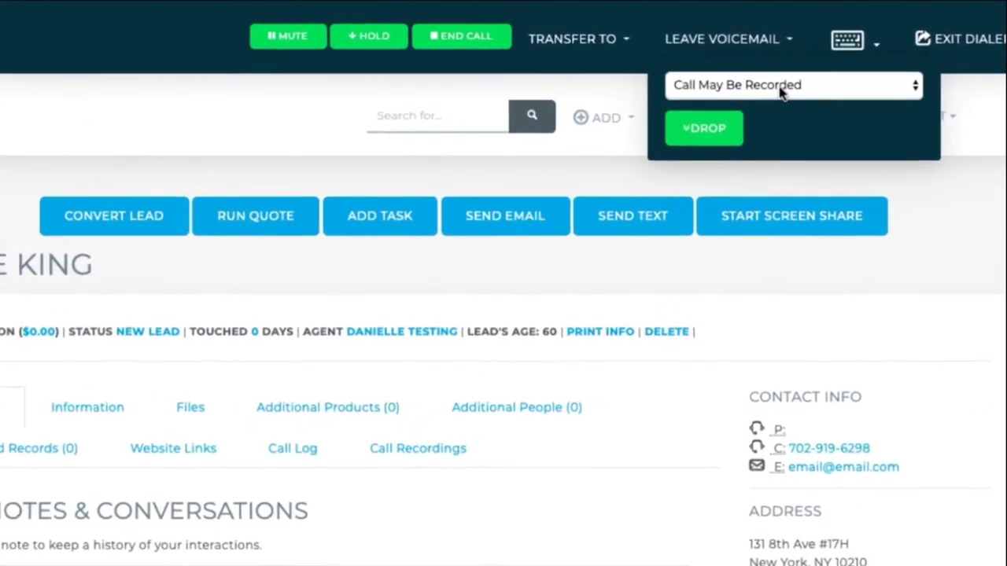
pyautogui.click(781, 88)
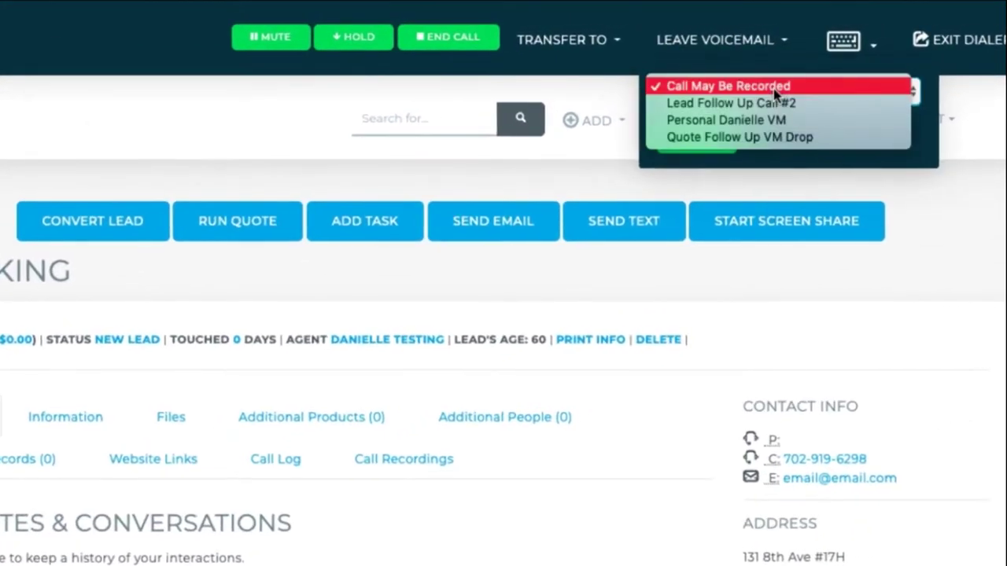
pyautogui.click(775, 139)
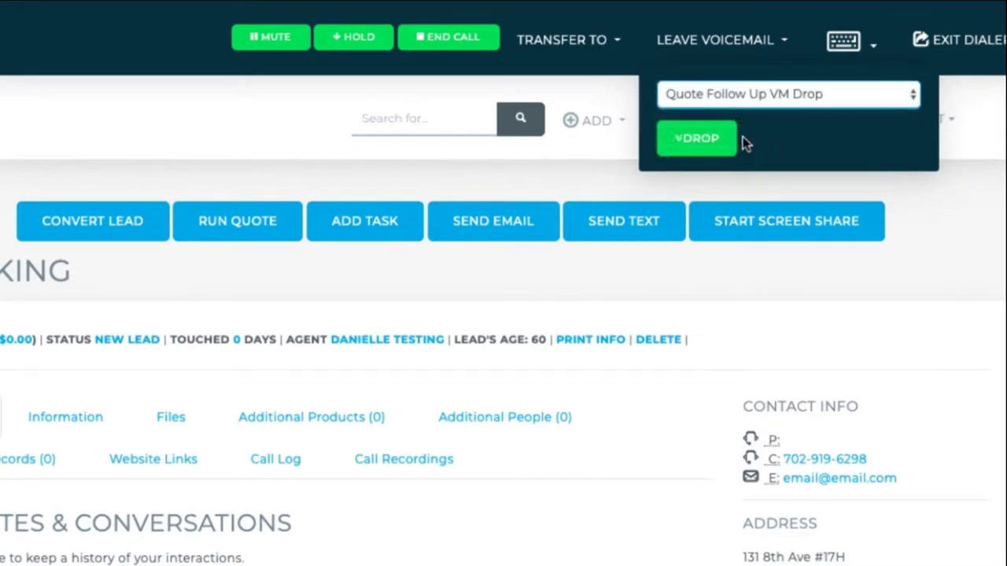
pyautogui.click(702, 152)
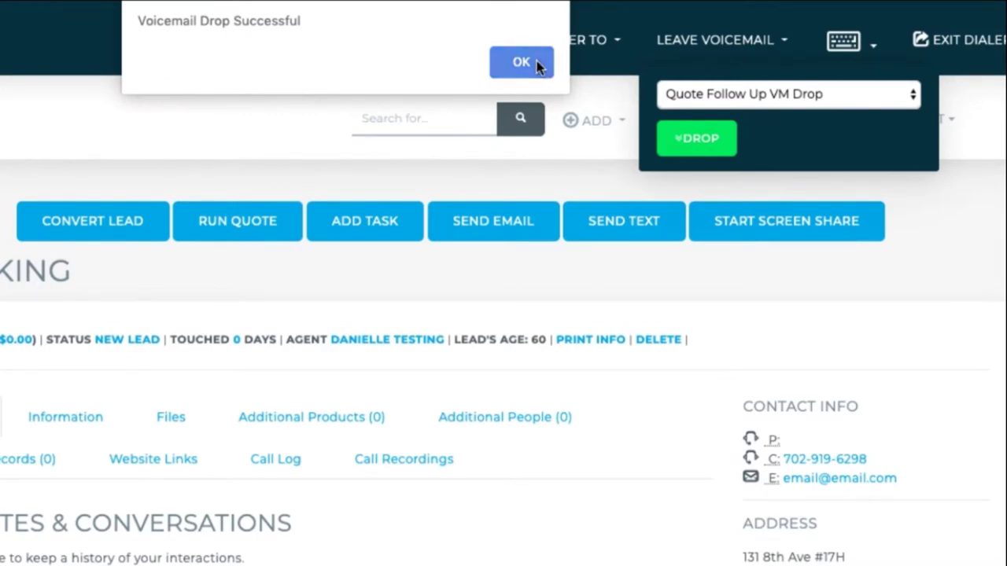
pyautogui.click(537, 60)
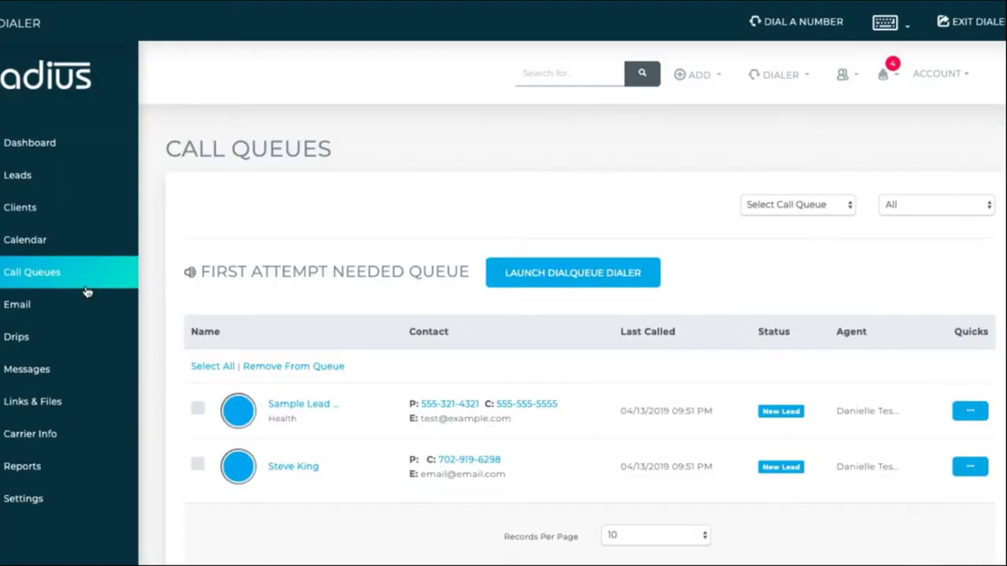
# Select all queued leads and remove them from the queue
pyautogui.click(211, 368)
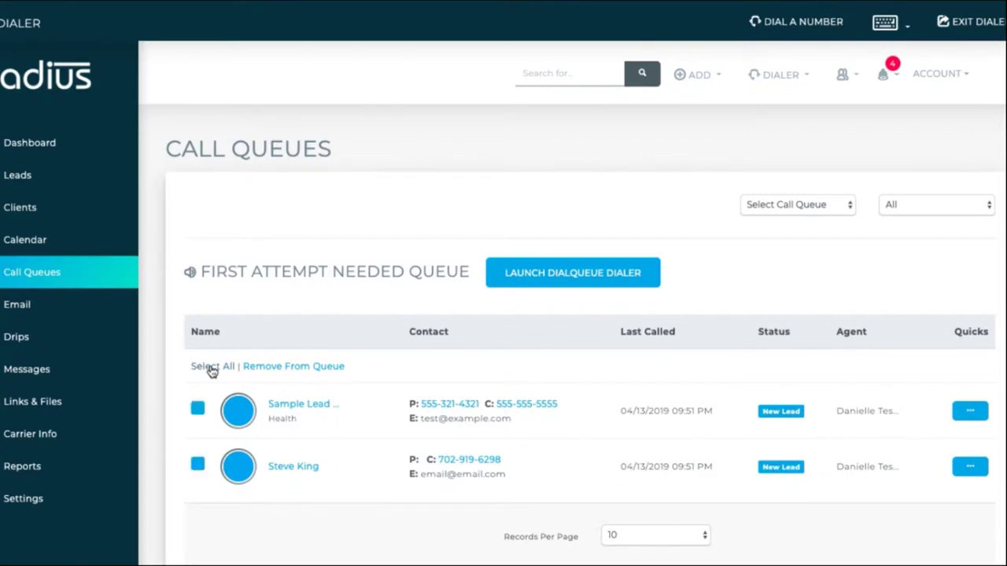
pyautogui.click(272, 367)
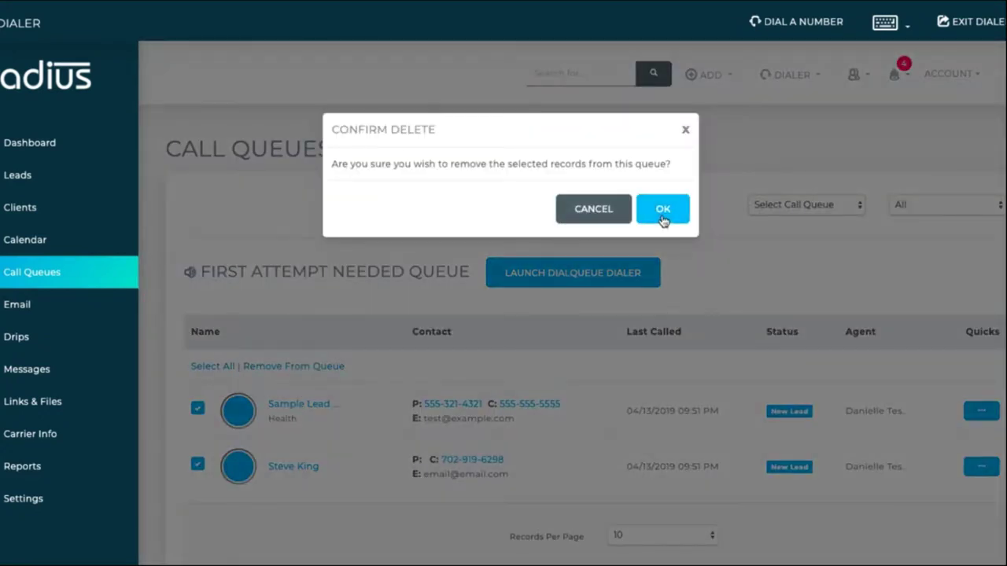
pyautogui.click(662, 209)
# Take the lead out of First Attempt Needed, then add them back to it
pyautogui.scroll(-3, 503, 315)
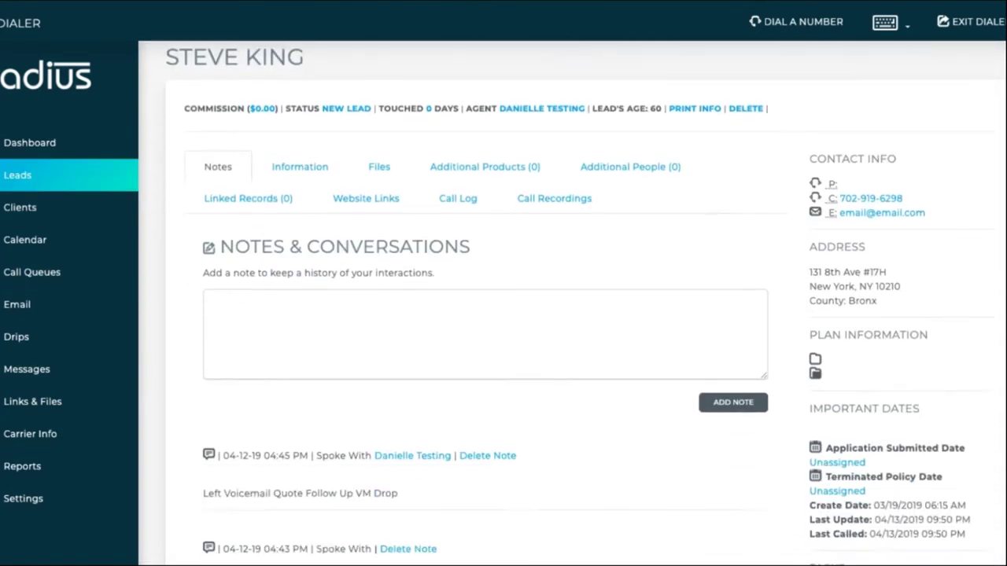
pyautogui.scroll(-2, 504, 315)
pyautogui.scroll(-2, 996, 271)
pyautogui.scroll(-2, 995, 271)
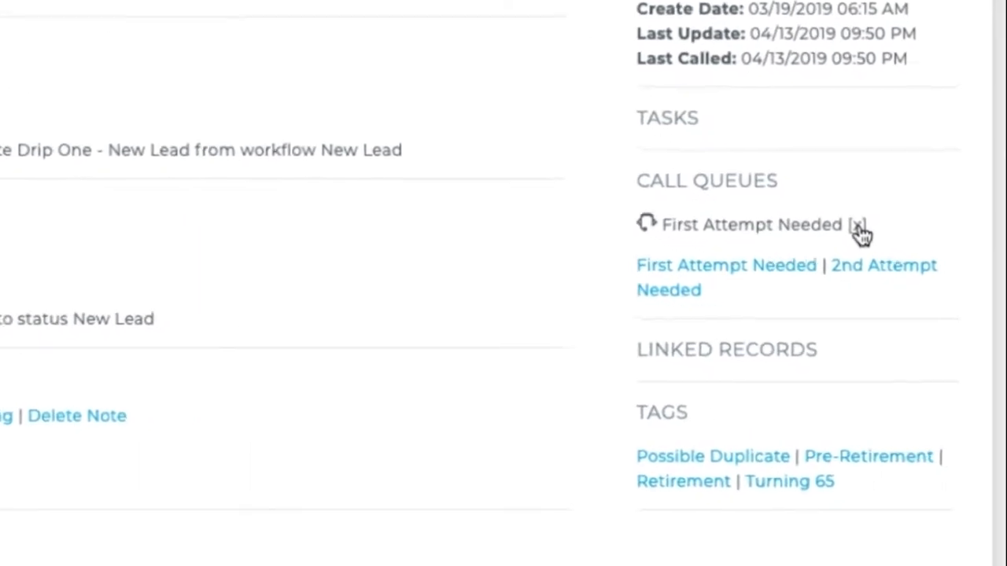
pyautogui.click(936, 317)
pyautogui.click(741, 203)
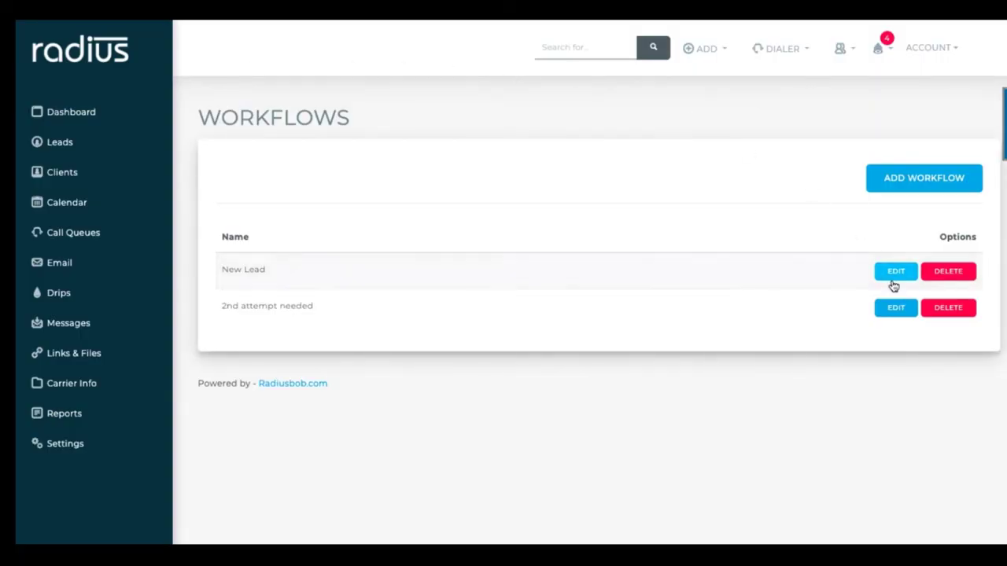
# Edit the 2nd attempt needed workflow and scroll to its three actions
pyautogui.click(896, 309)
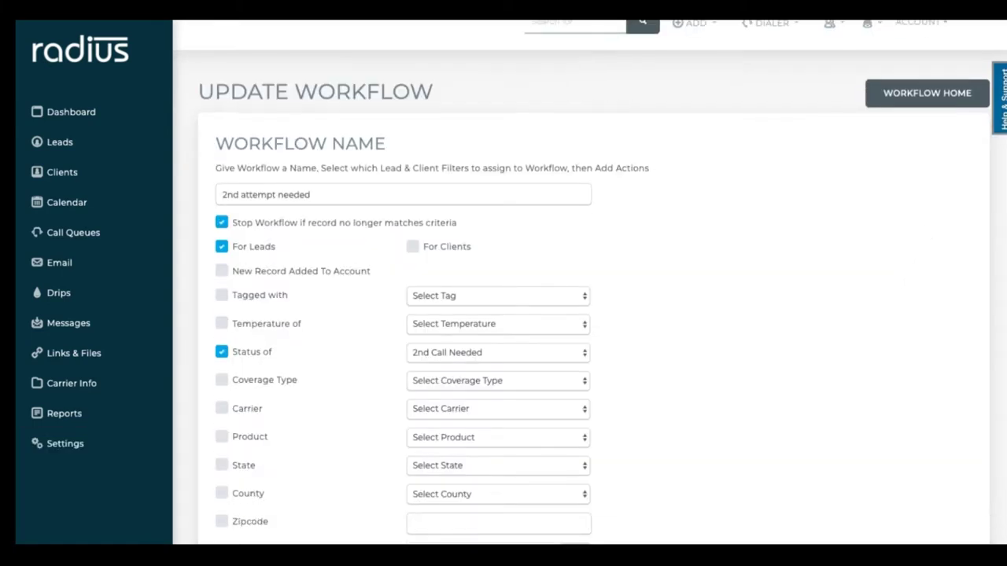
pyautogui.scroll(-5, 590, 282)
pyautogui.scroll(-2, 1000, 259)
pyautogui.scroll(-1, 1000, 285)
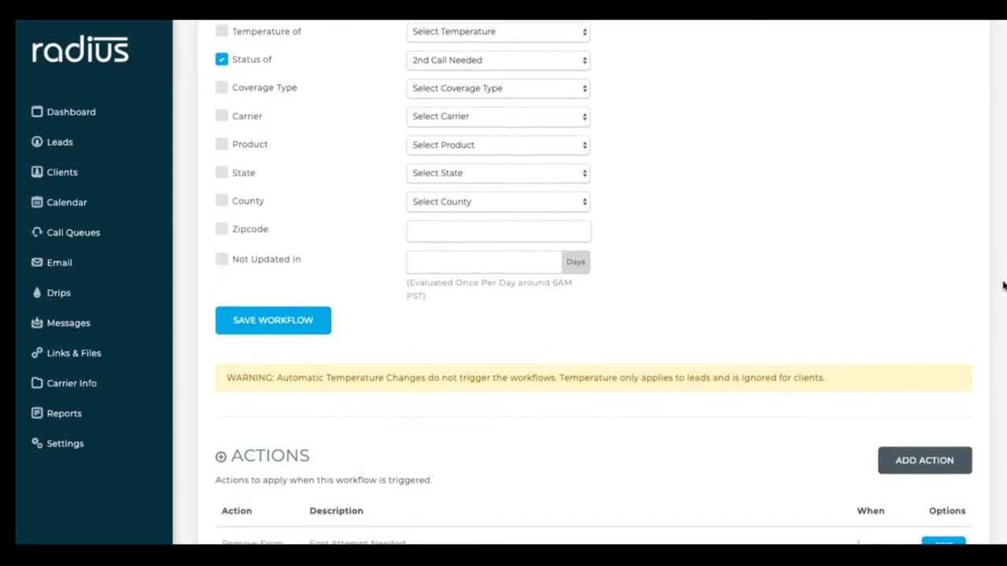
pyautogui.scroll(-1, 997, 315)
pyautogui.scroll(-3, 997, 316)
pyautogui.scroll(-2, 996, 379)
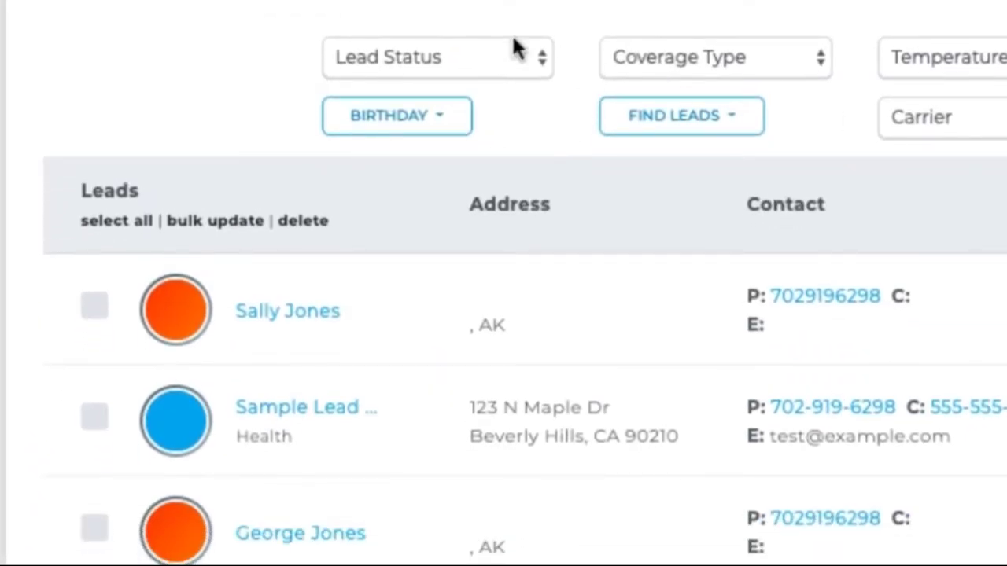
# Send the New Lead-filtered leads and the Newly Issued report to the dialer via Call List with DialQ
pyautogui.click(531, 56)
pyautogui.click(507, 122)
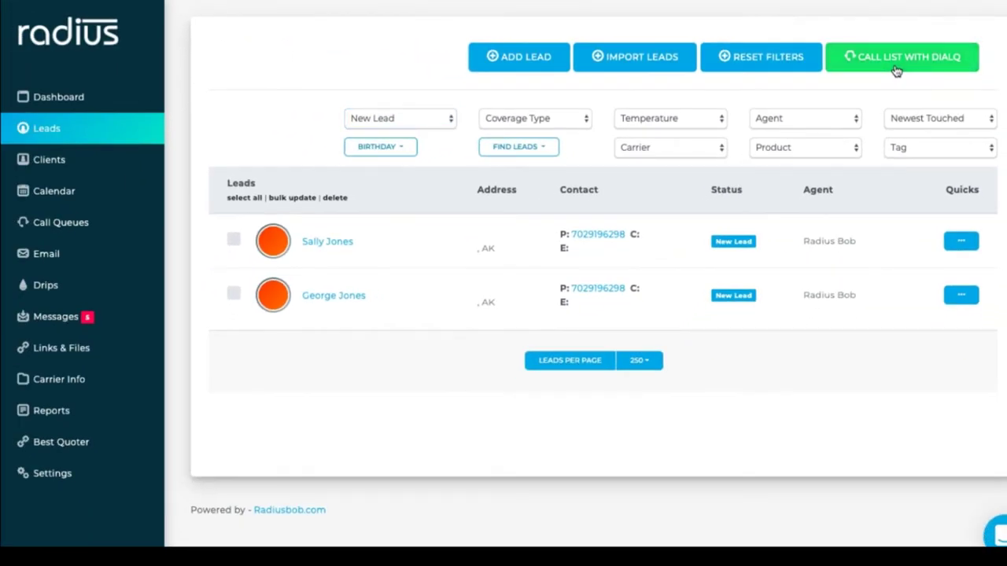
pyautogui.click(894, 69)
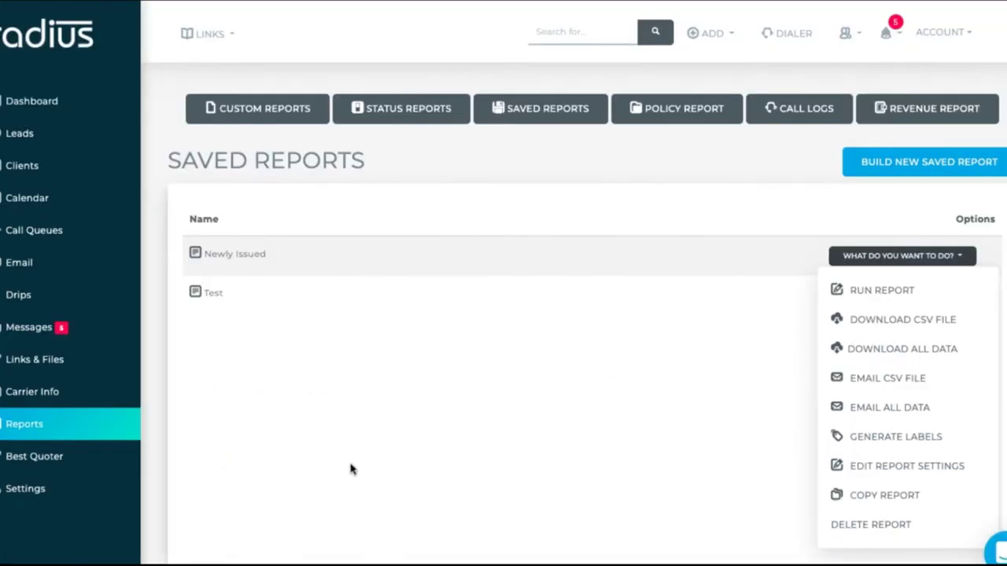
pyautogui.click(883, 297)
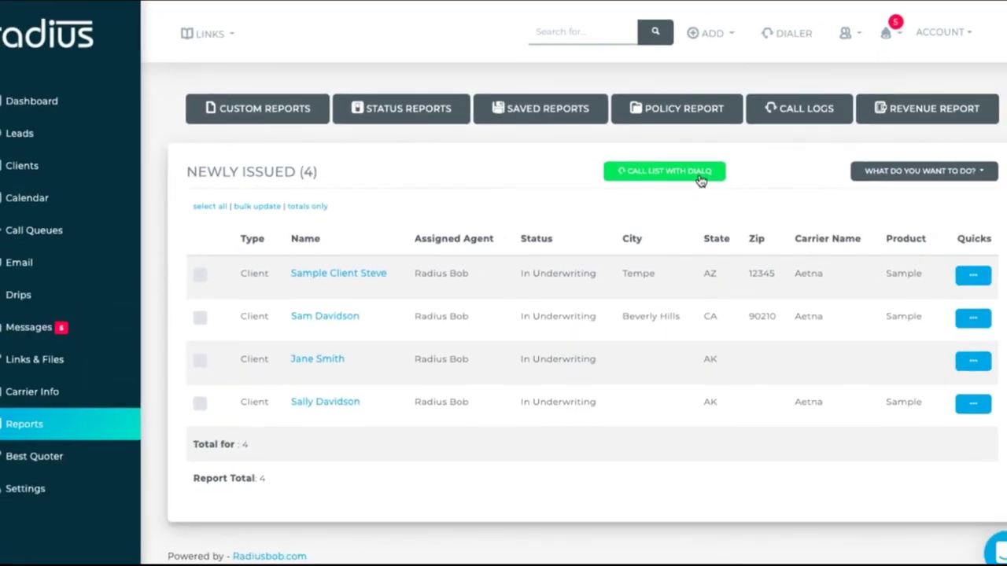
pyautogui.click(700, 178)
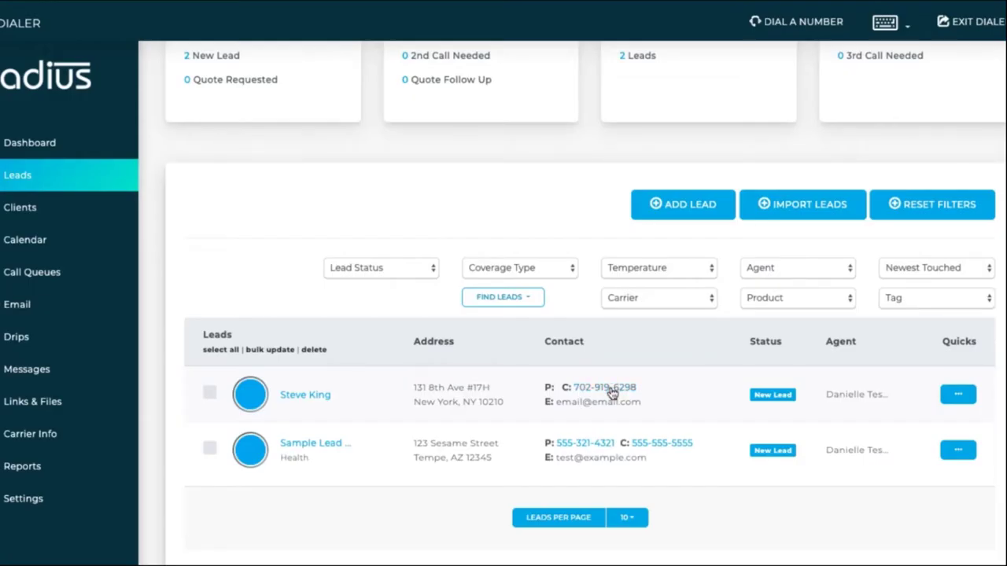
# Call the lead's cell number, put it on hold, and dial a second number
pyautogui.click(611, 389)
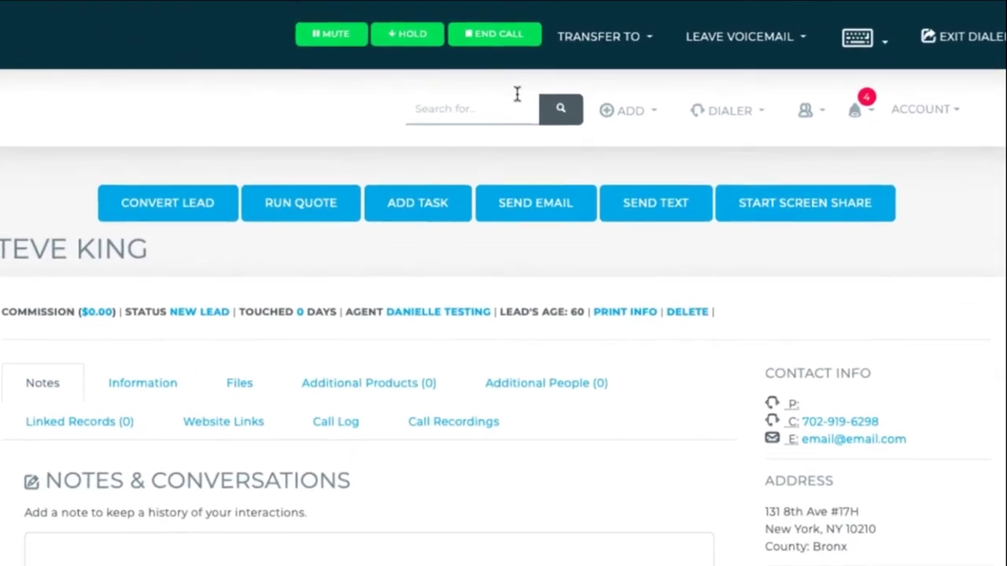
pyautogui.click(290, 48)
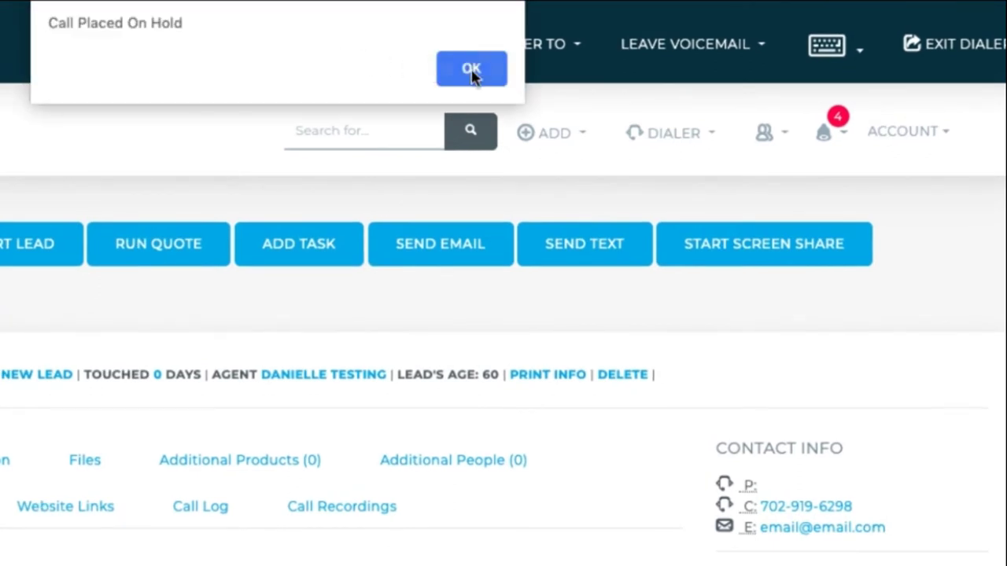
pyautogui.click(472, 69)
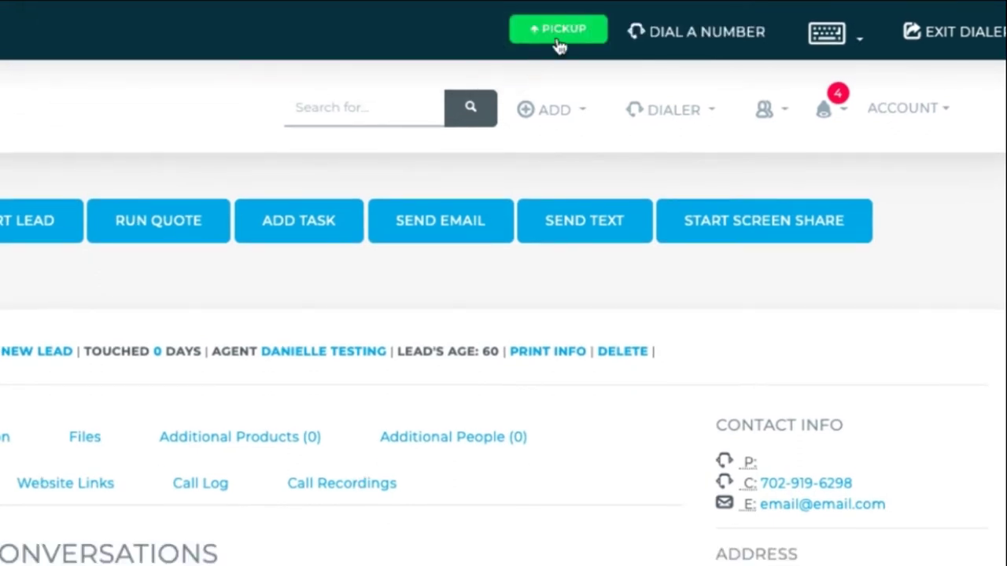
pyautogui.click(678, 40)
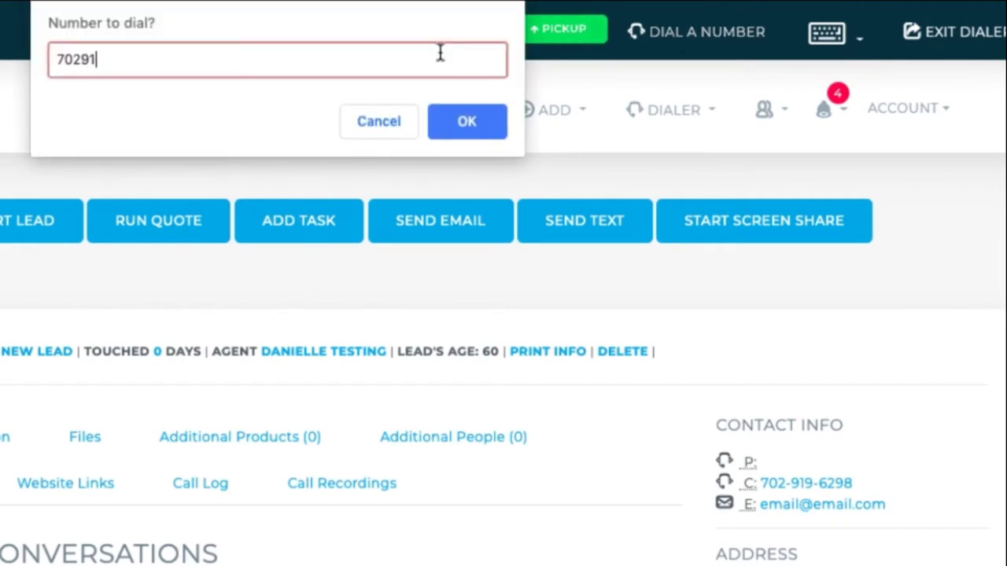
pyautogui.click(472, 118)
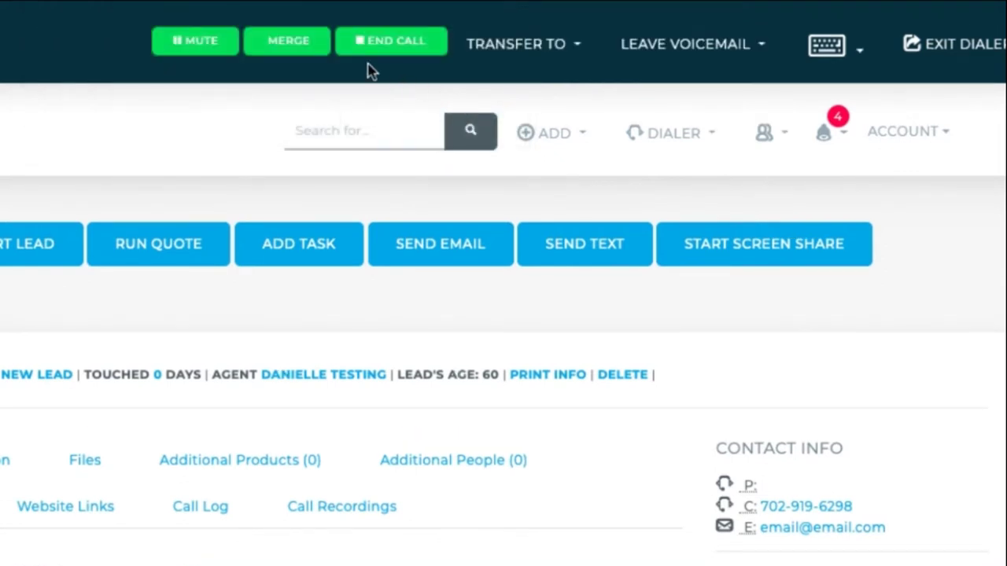
# Merge the calls into a conference and transfer it to the chosen agent
pyautogui.click(311, 54)
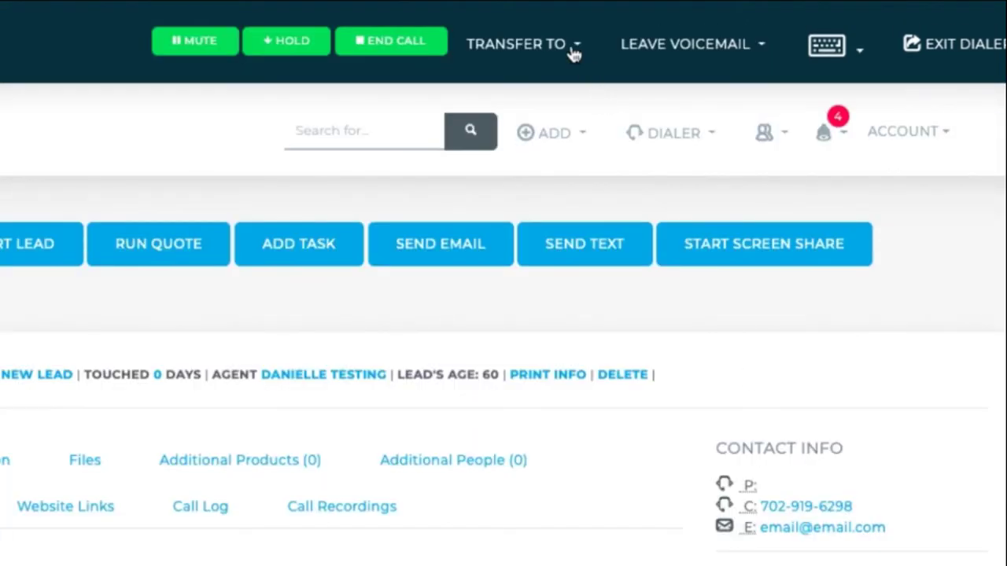
pyautogui.click(575, 47)
pyautogui.click(561, 97)
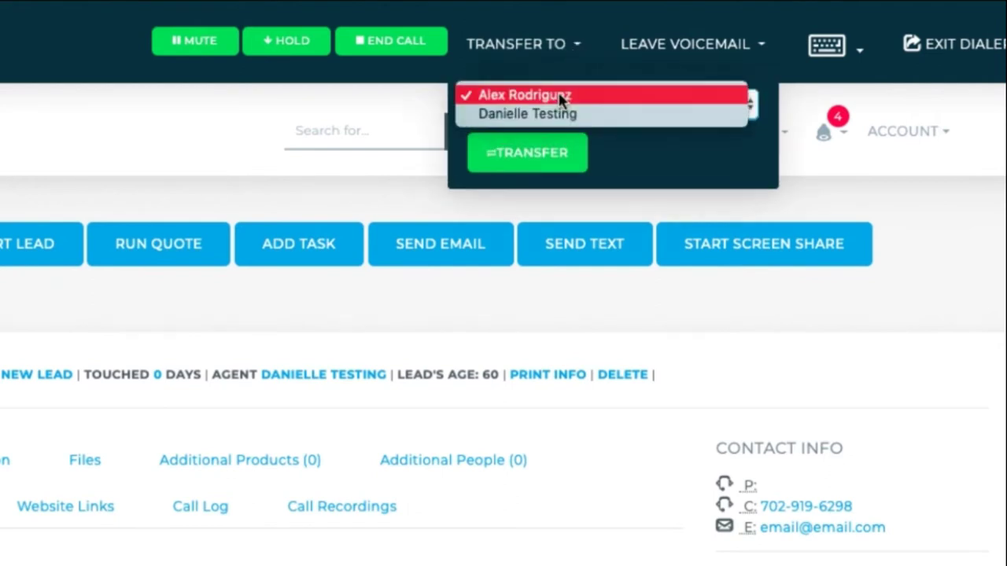
pyautogui.click(561, 96)
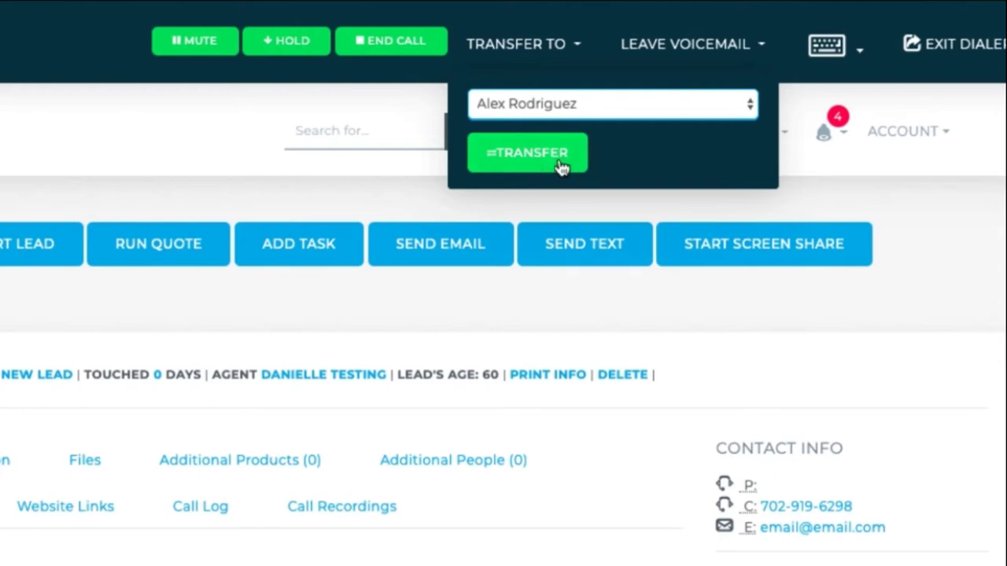
pyautogui.click(385, 43)
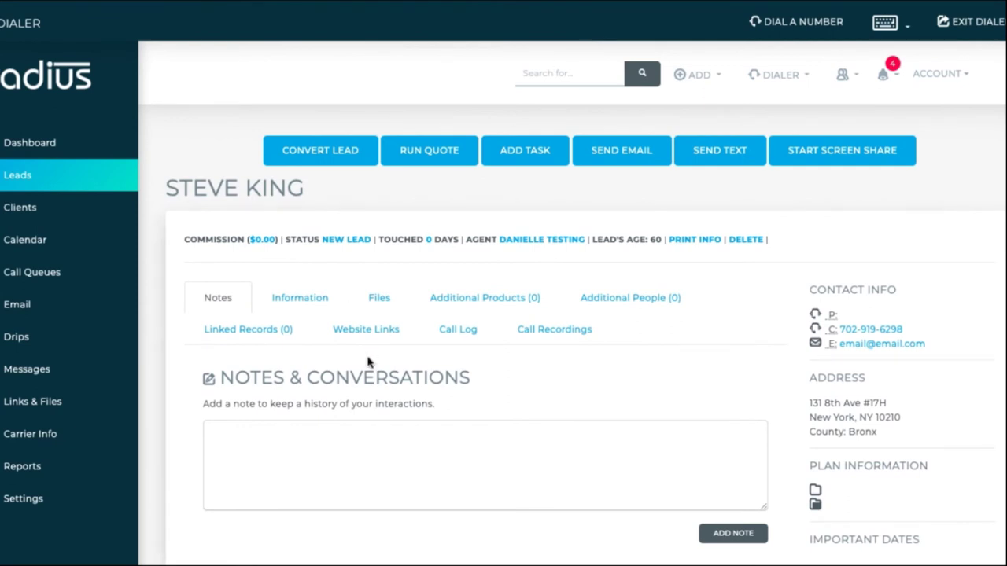
# Play and pause the lead's most recent call recording, then open its download options
pyautogui.click(581, 334)
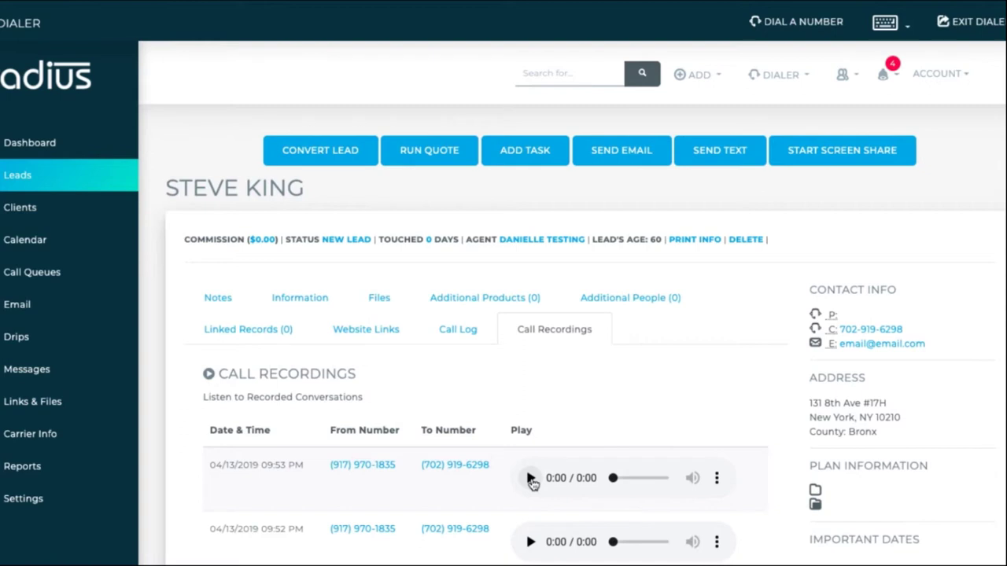
pyautogui.click(532, 482)
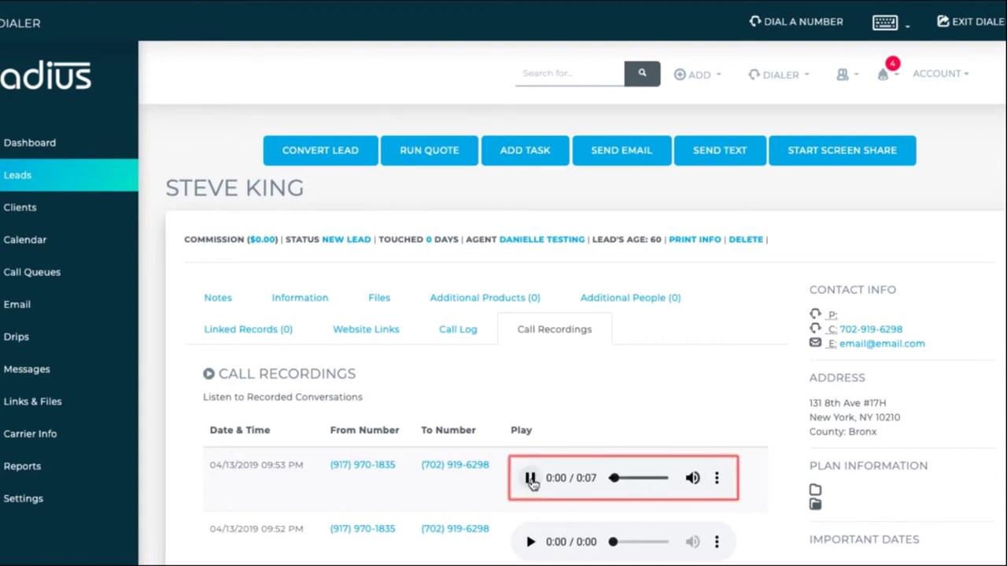
pyautogui.click(531, 481)
pyautogui.click(716, 477)
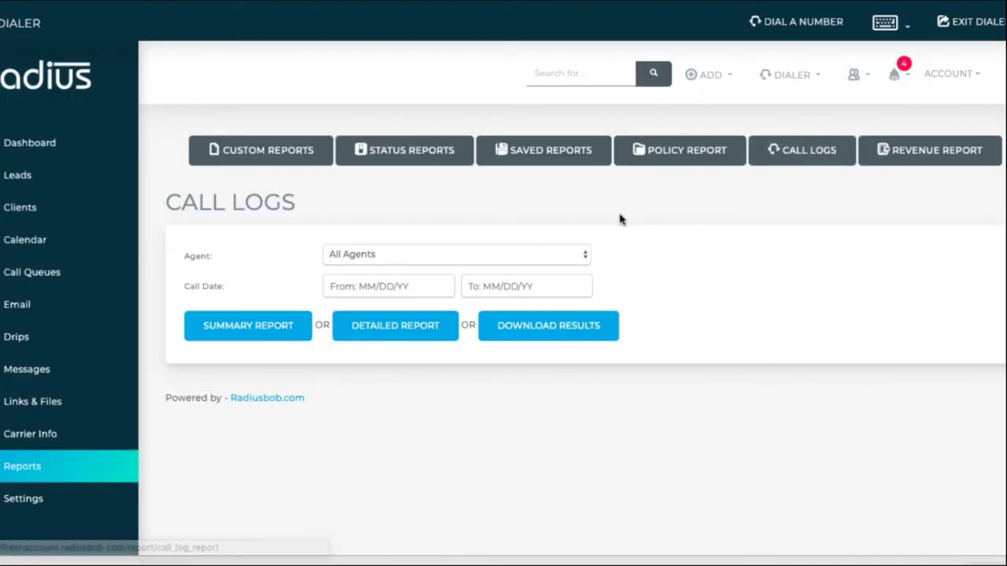
# Show the detailed call log for 04/01/2019 through 04/13/2019
pyautogui.click(428, 289)
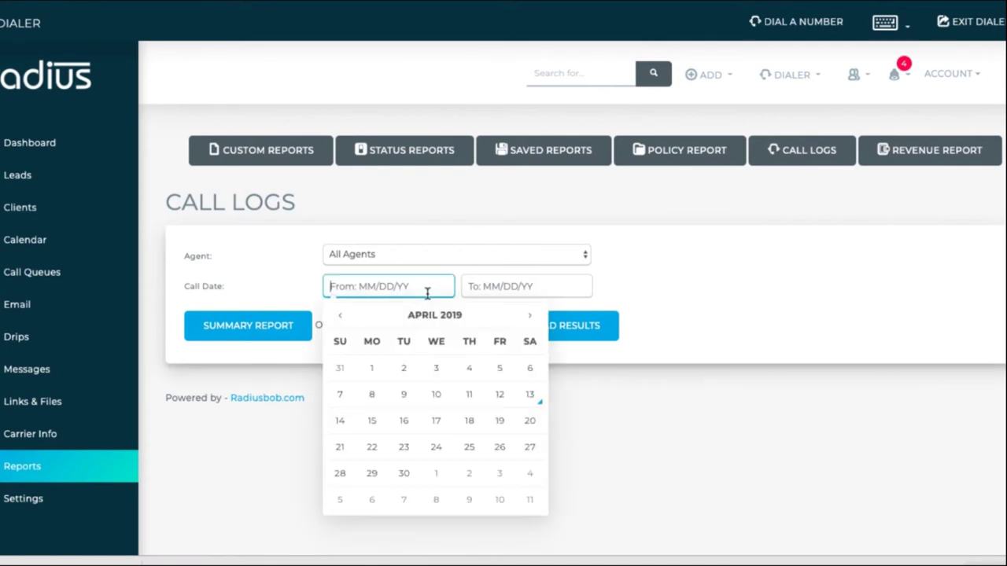
pyautogui.click(372, 368)
pyautogui.click(508, 286)
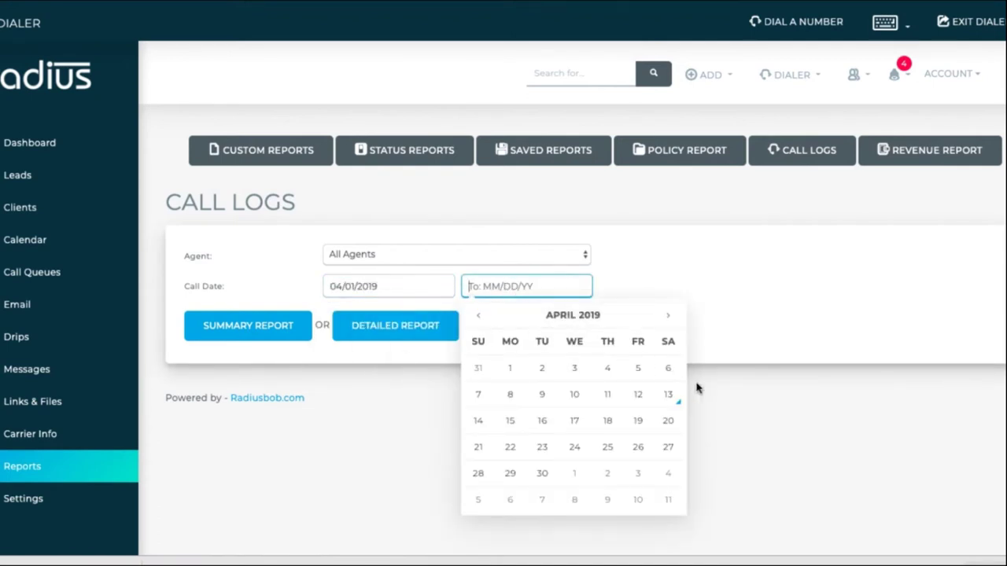
pyautogui.click(668, 394)
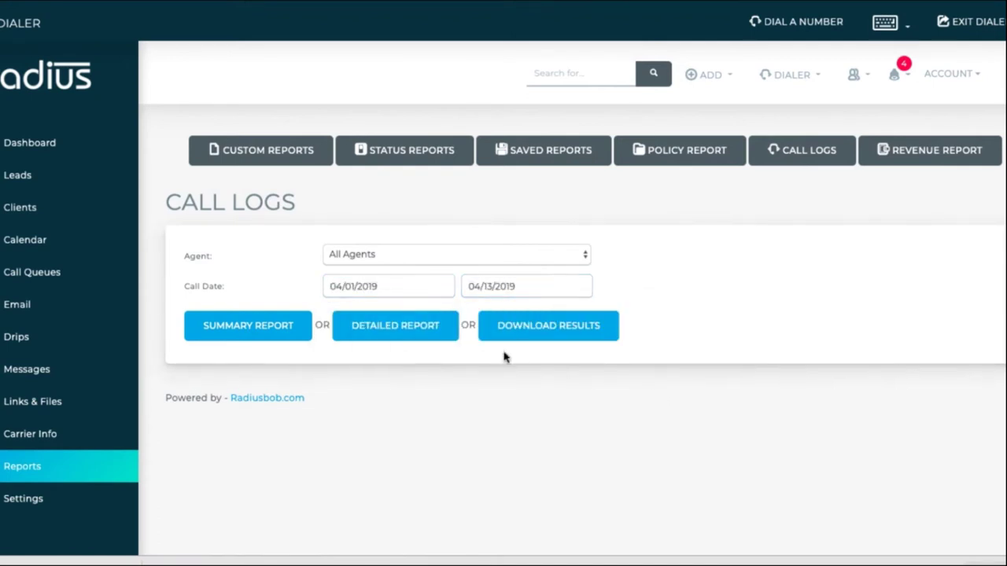
pyautogui.click(417, 338)
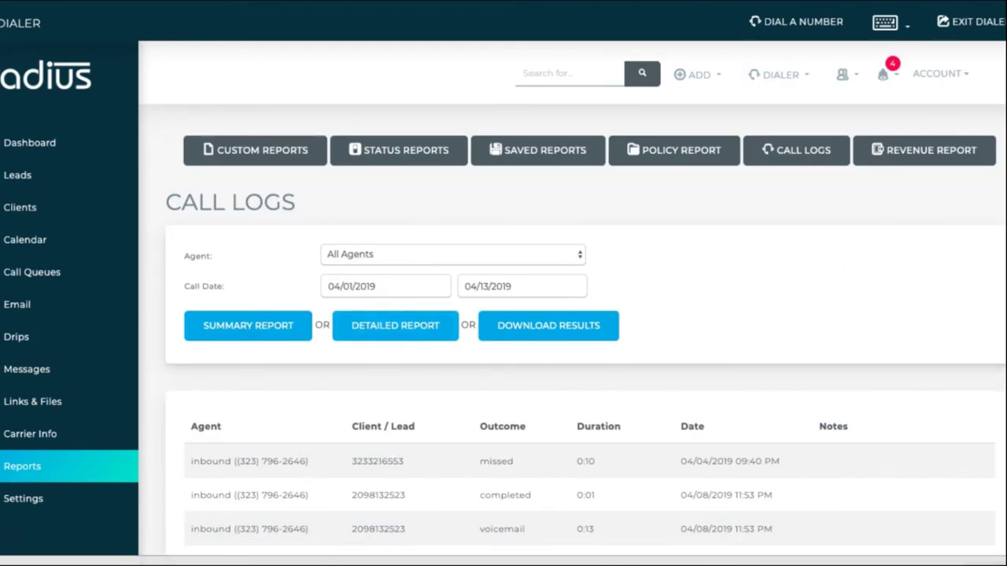
# Open a lead from its call entry, return, and switch to the per-agent Summary Report
pyautogui.scroll(-3, 386, 343)
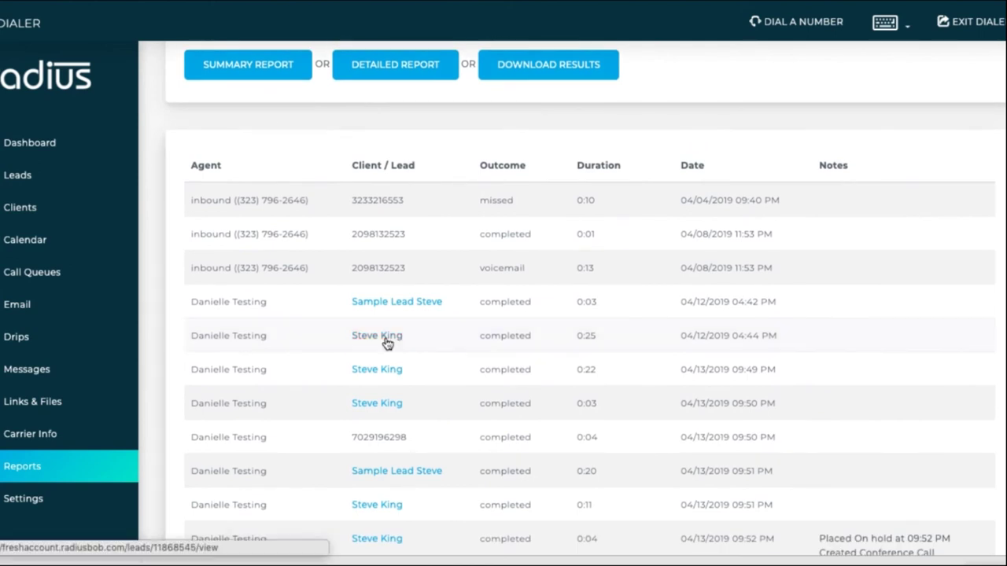
pyautogui.click(386, 343)
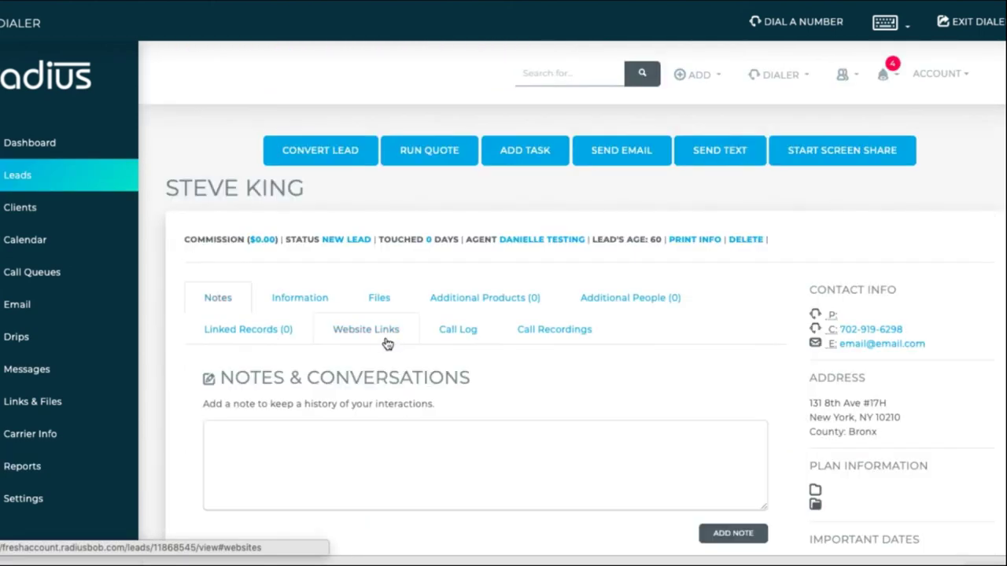
pyautogui.click(553, 334)
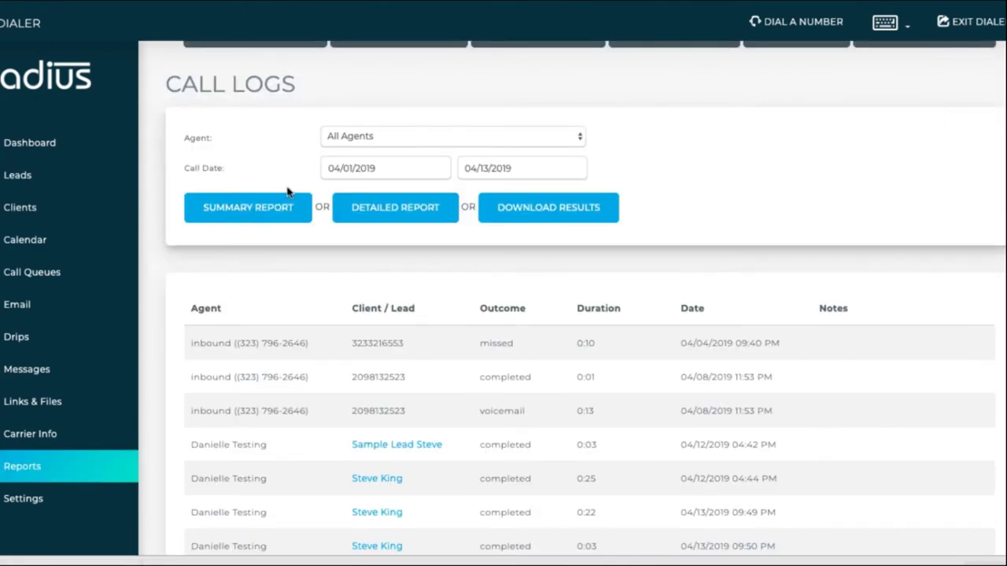
pyautogui.click(276, 207)
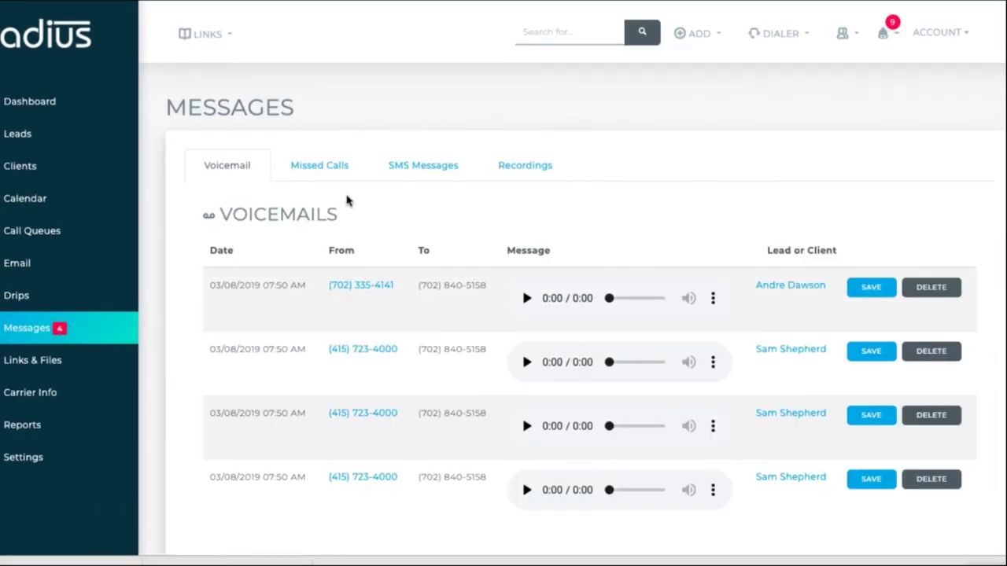
# Review the Missed Calls and SMS history, then return to the voicemail list
pyautogui.click(330, 178)
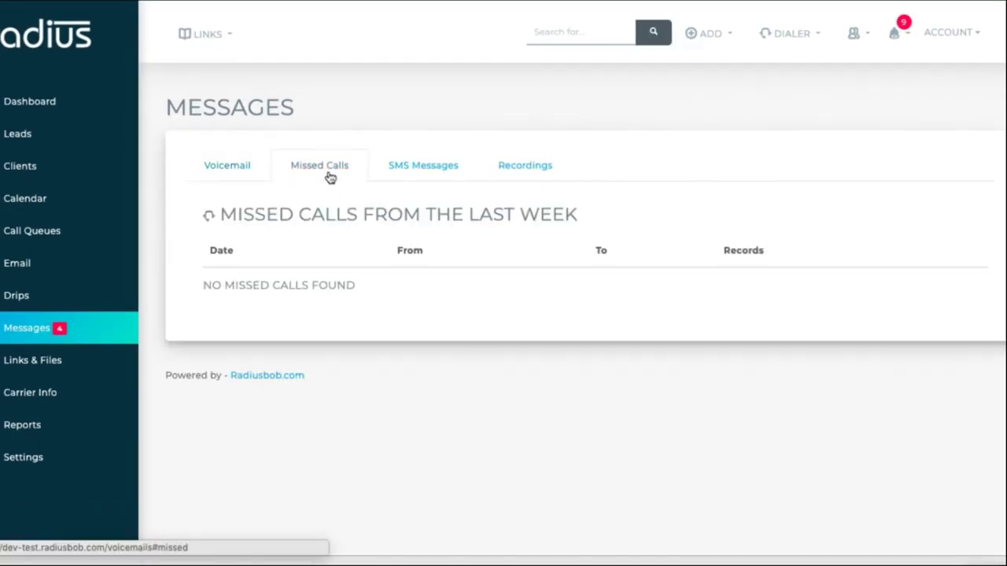
pyautogui.click(412, 169)
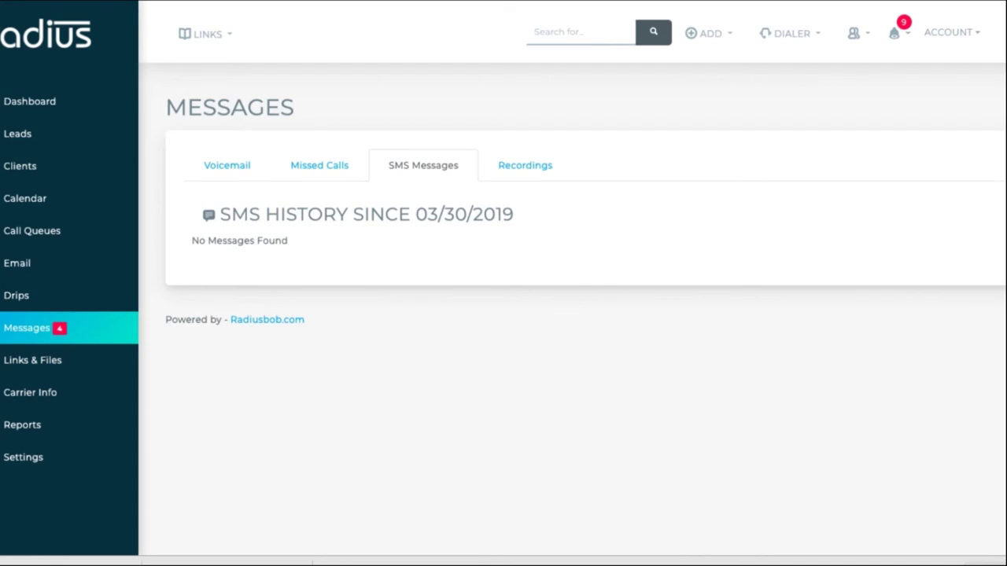
pyautogui.press('F5')
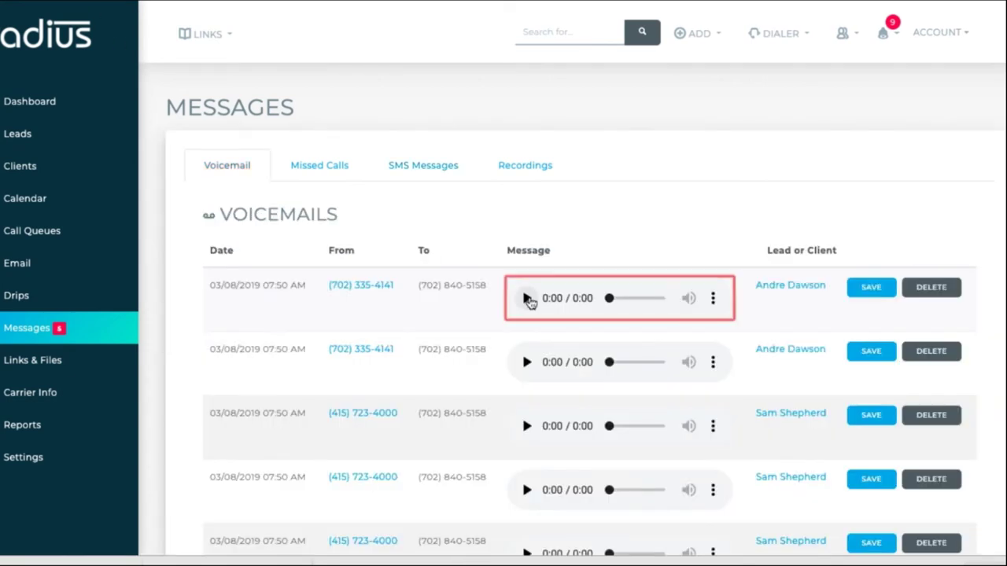
# Play the first voicemail and confirm saving it to its matching lead record
pyautogui.click(527, 299)
pyautogui.click(527, 299)
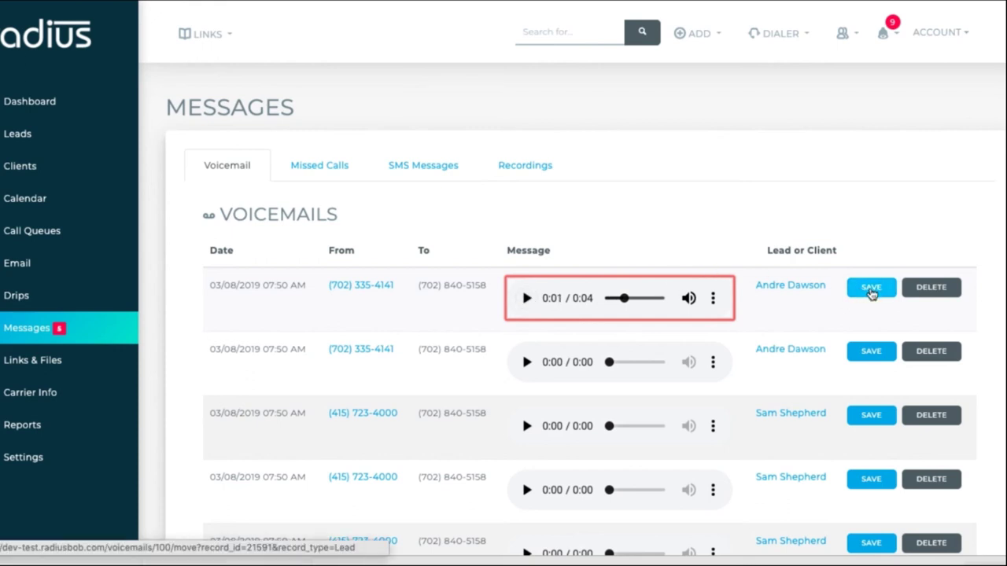
pyautogui.click(871, 287)
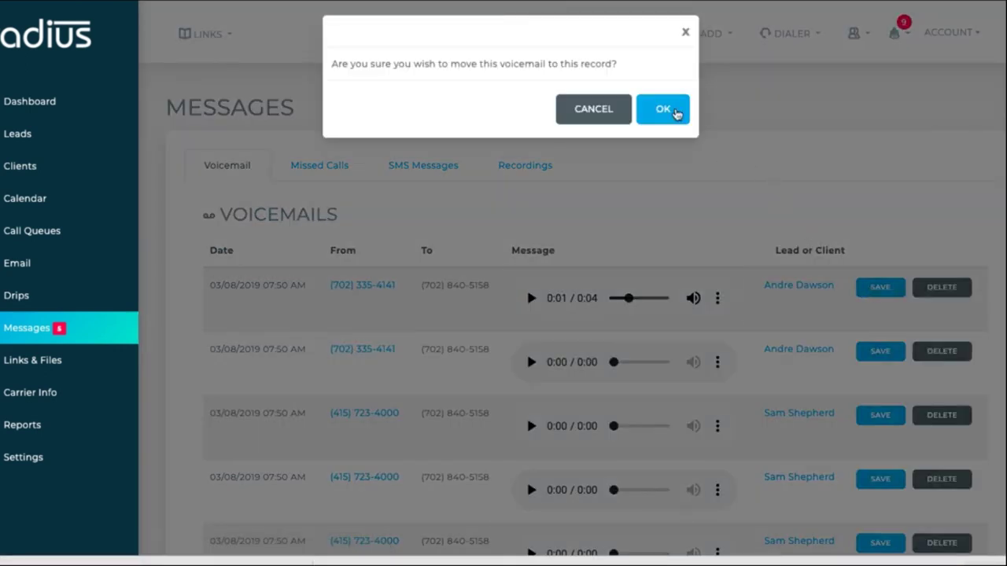
pyautogui.click(664, 110)
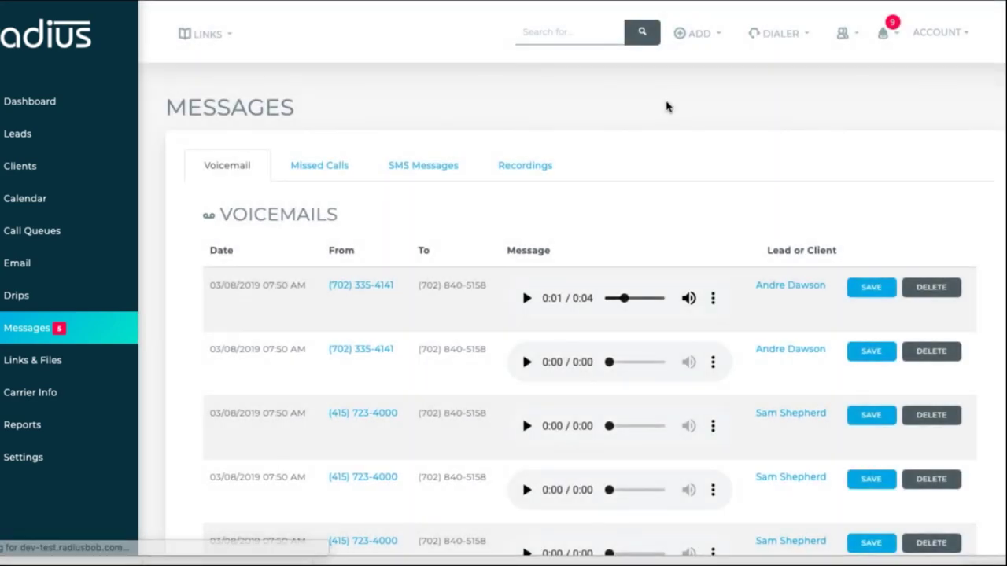